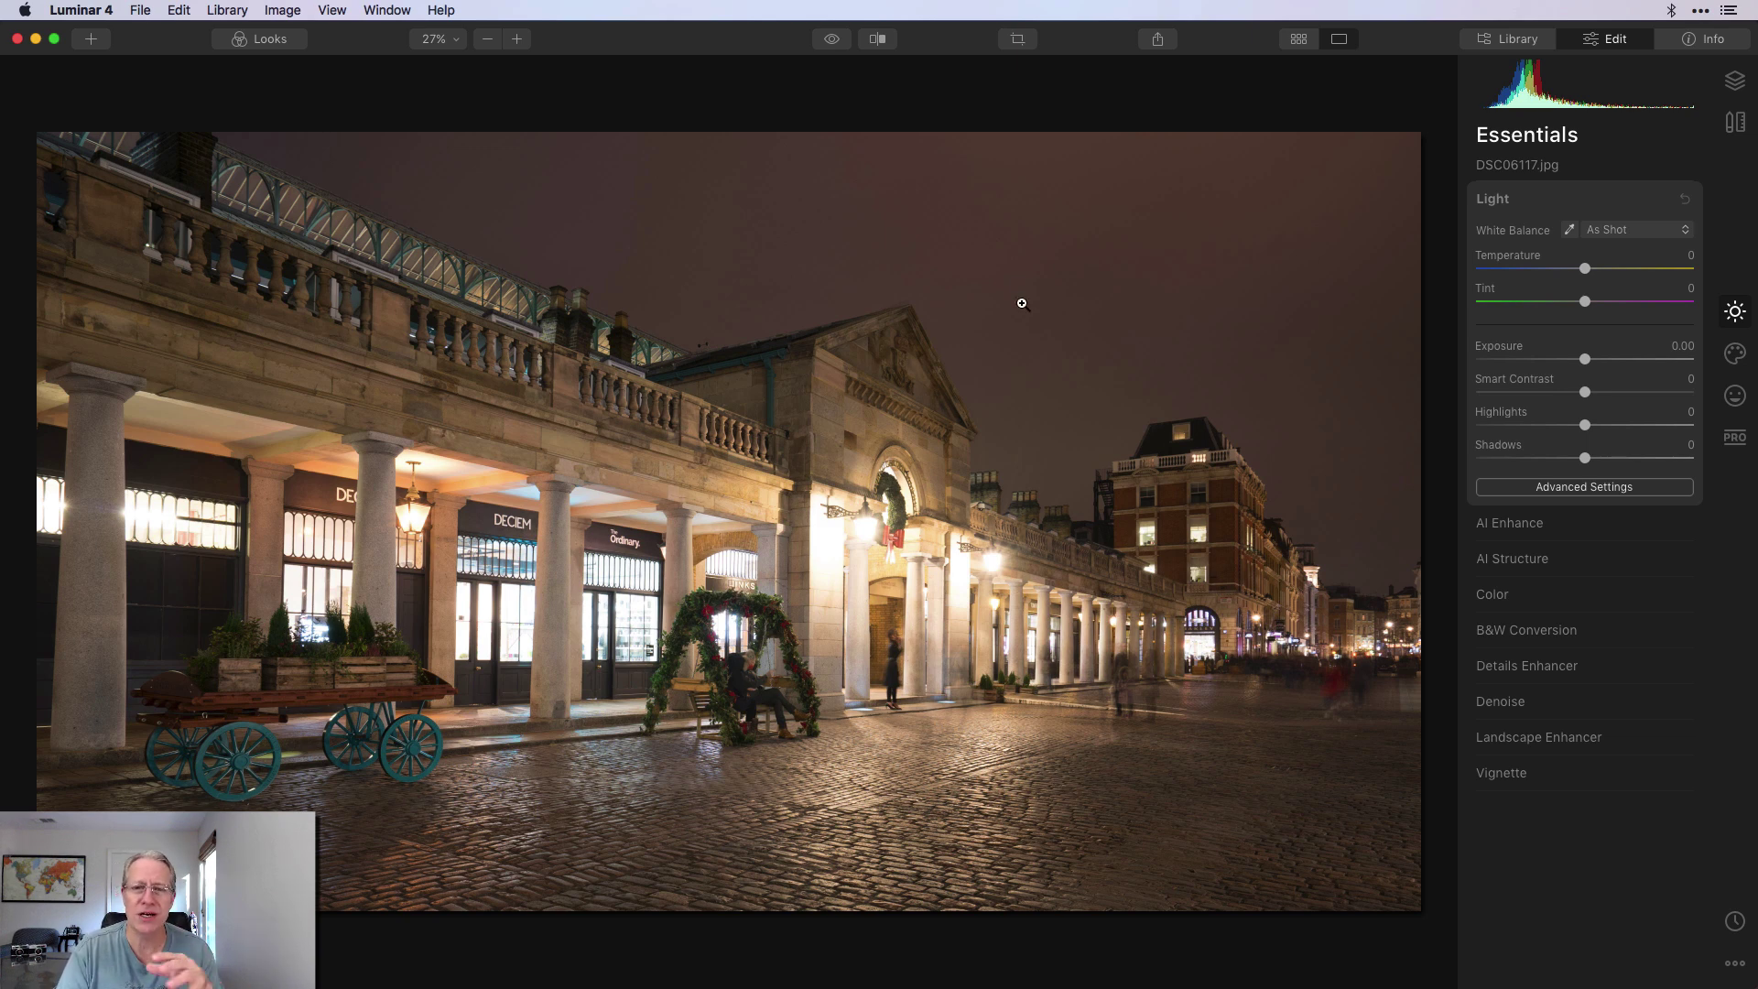
Raise Smart Contrast to 30, try a cooler Temperature, then reset Temperature to 0.
left_click(831, 40)
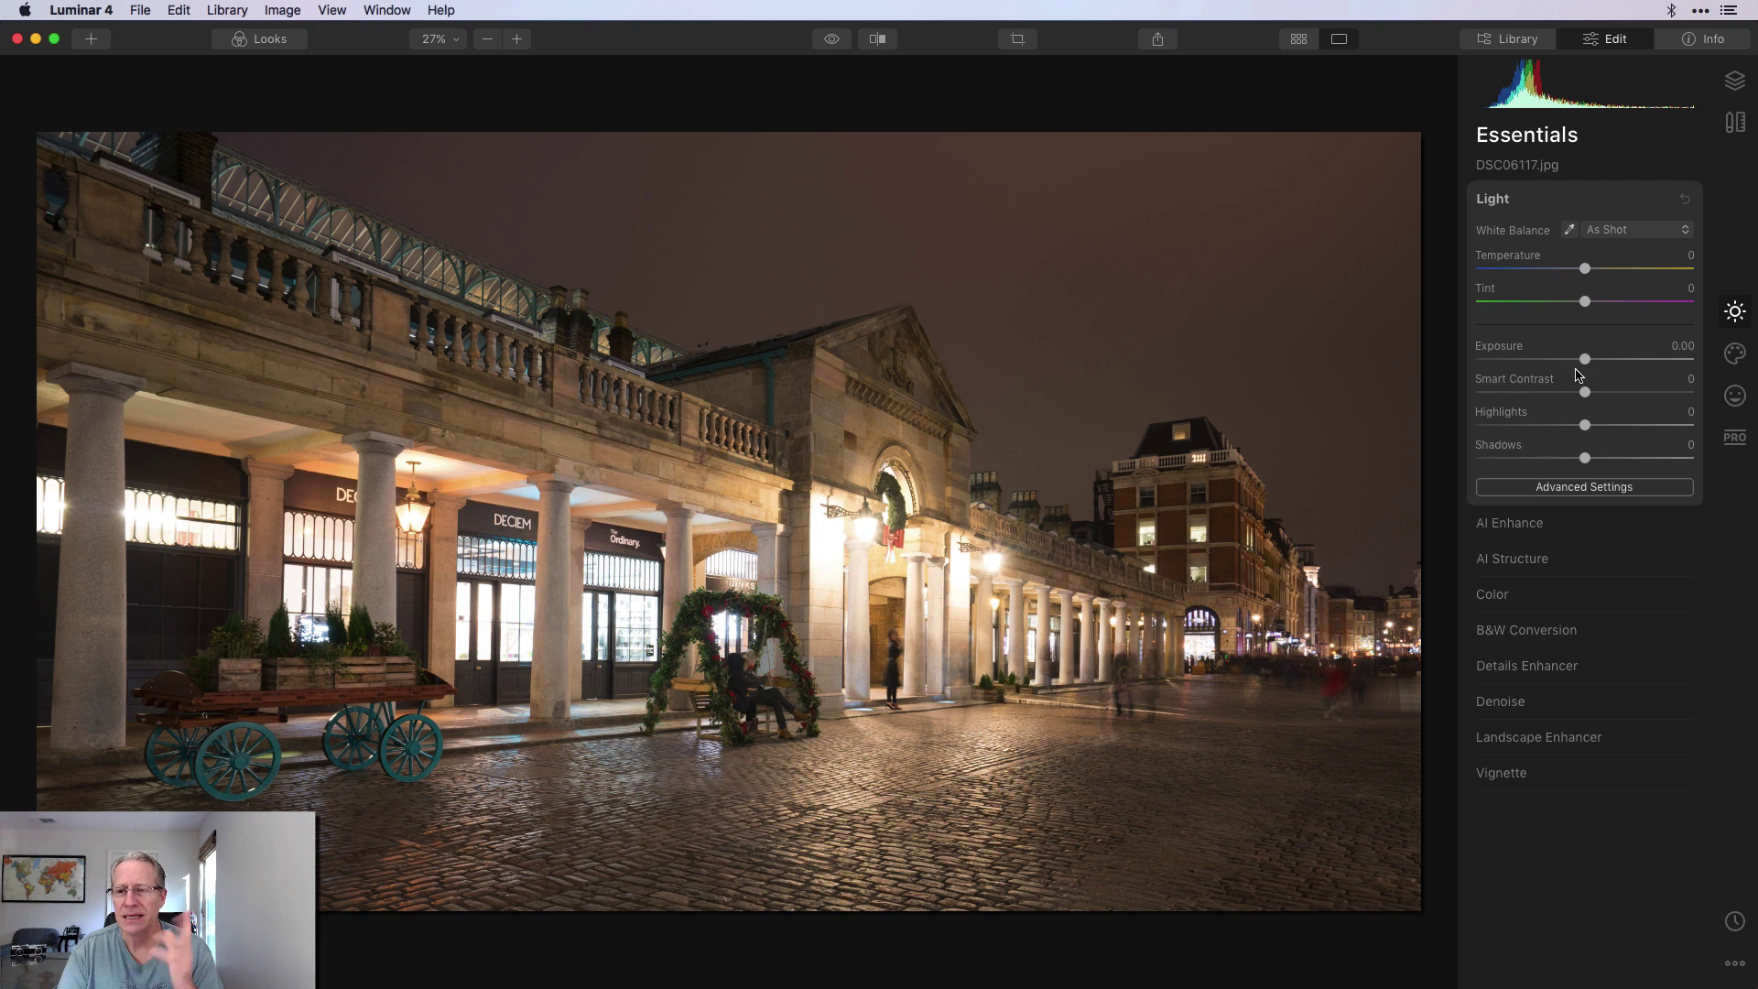
left_click_drag(1586, 392, 1532, 430)
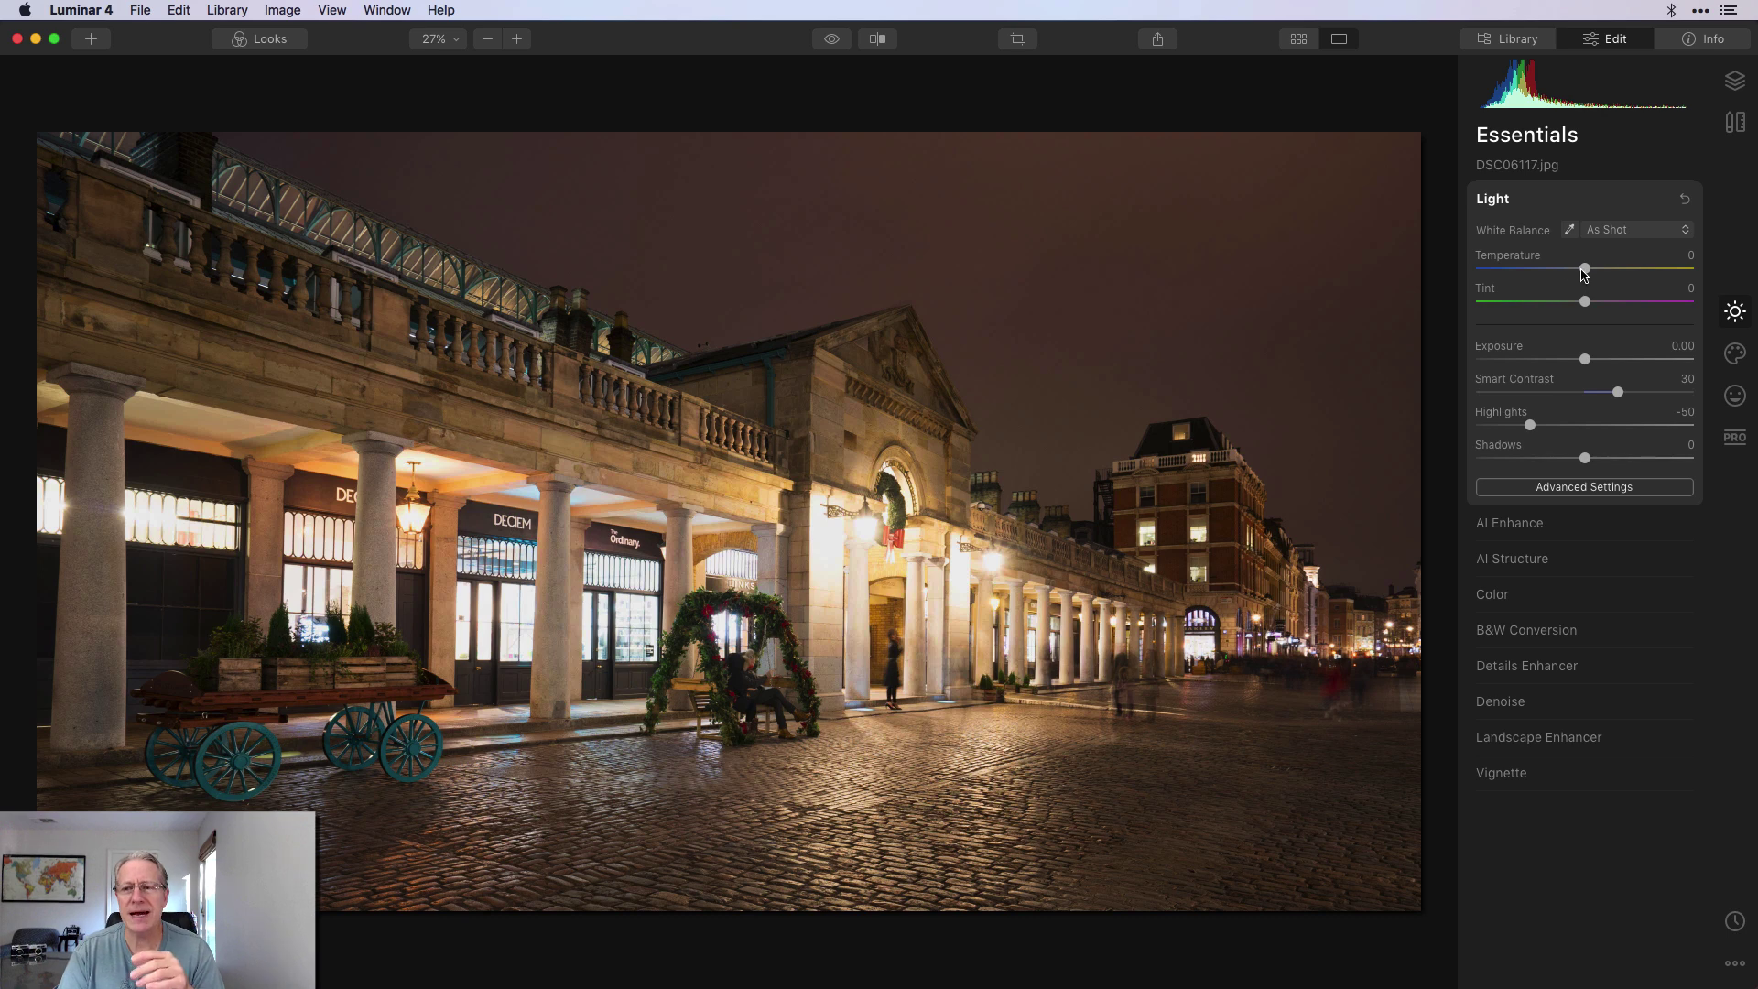
left_click_drag(1584, 269, 1536, 277)
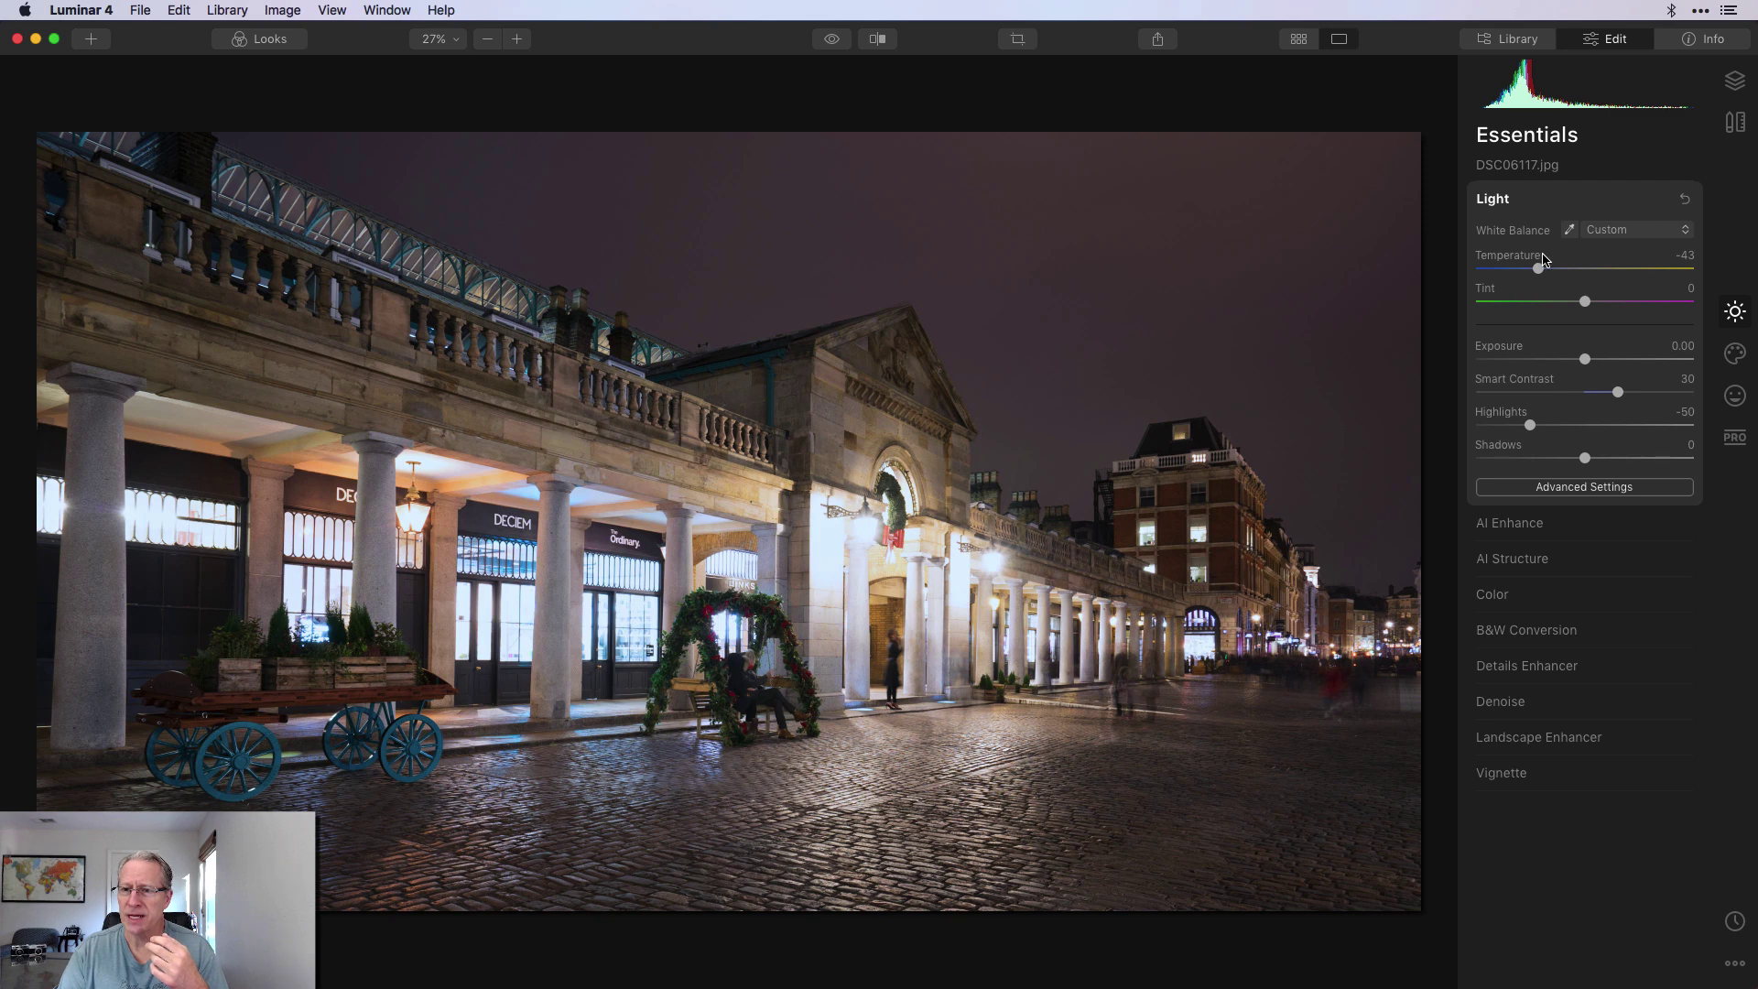
double_click(1518, 265)
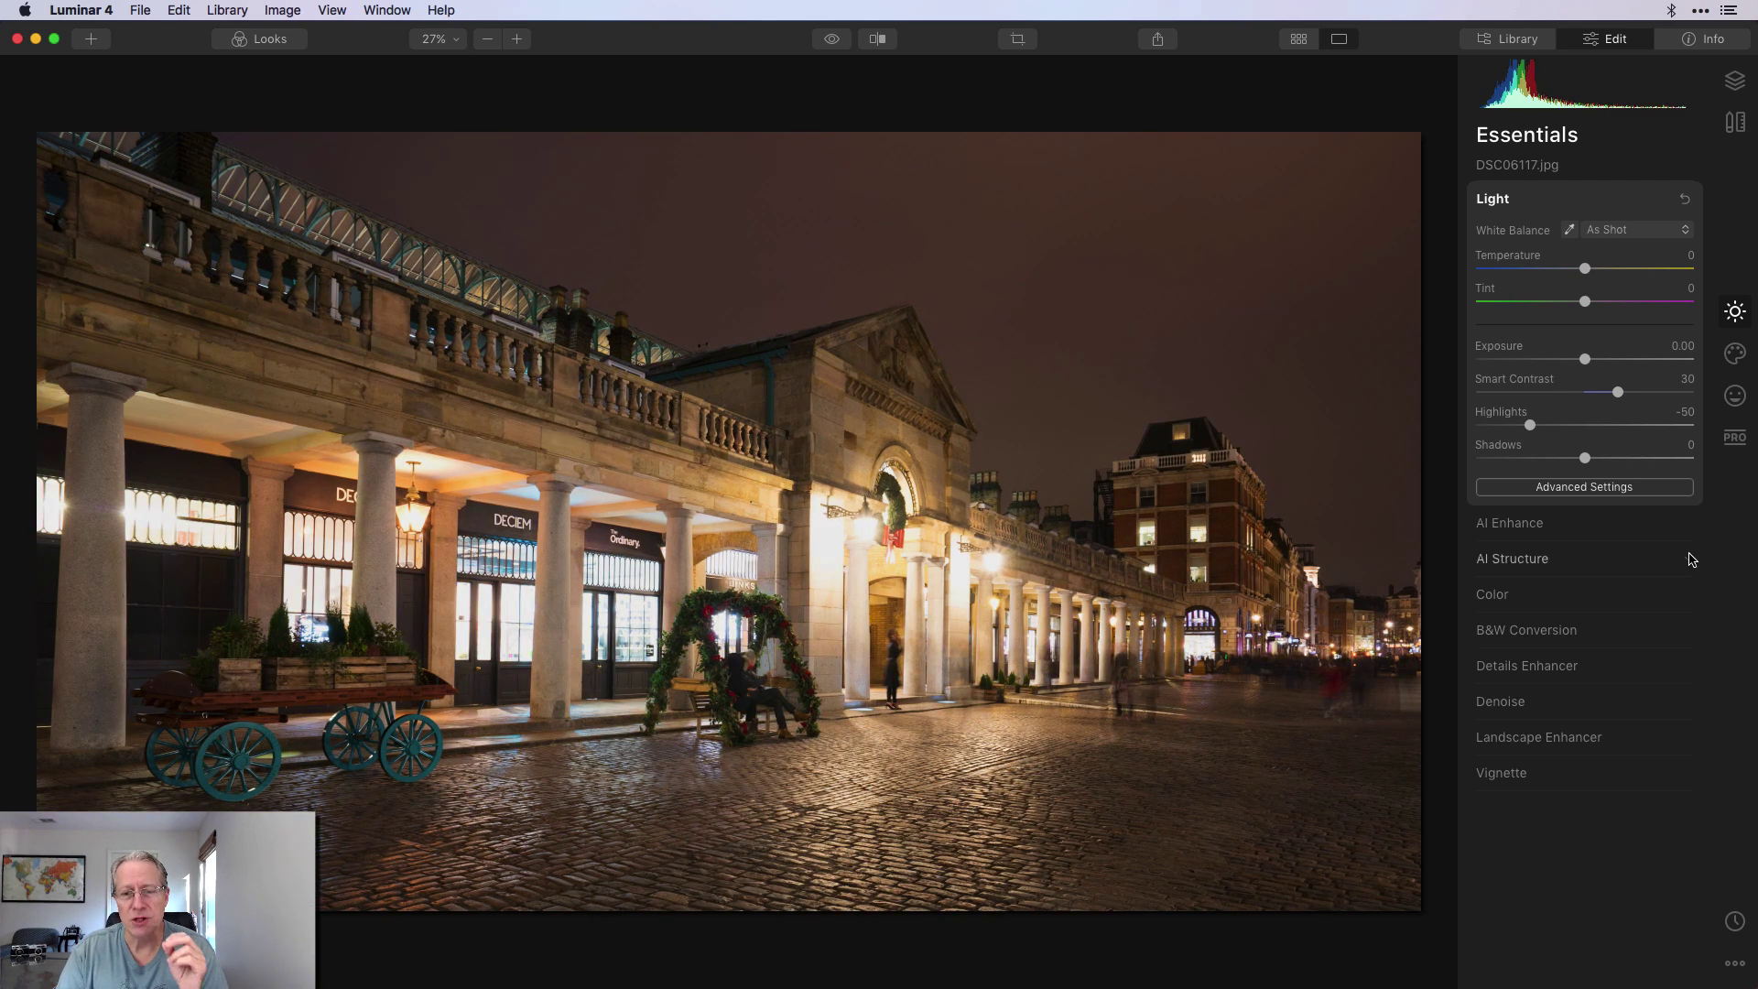
Tint the Split Toning shadows blue with hue 221 and saturation 54.
left_click(1735, 439)
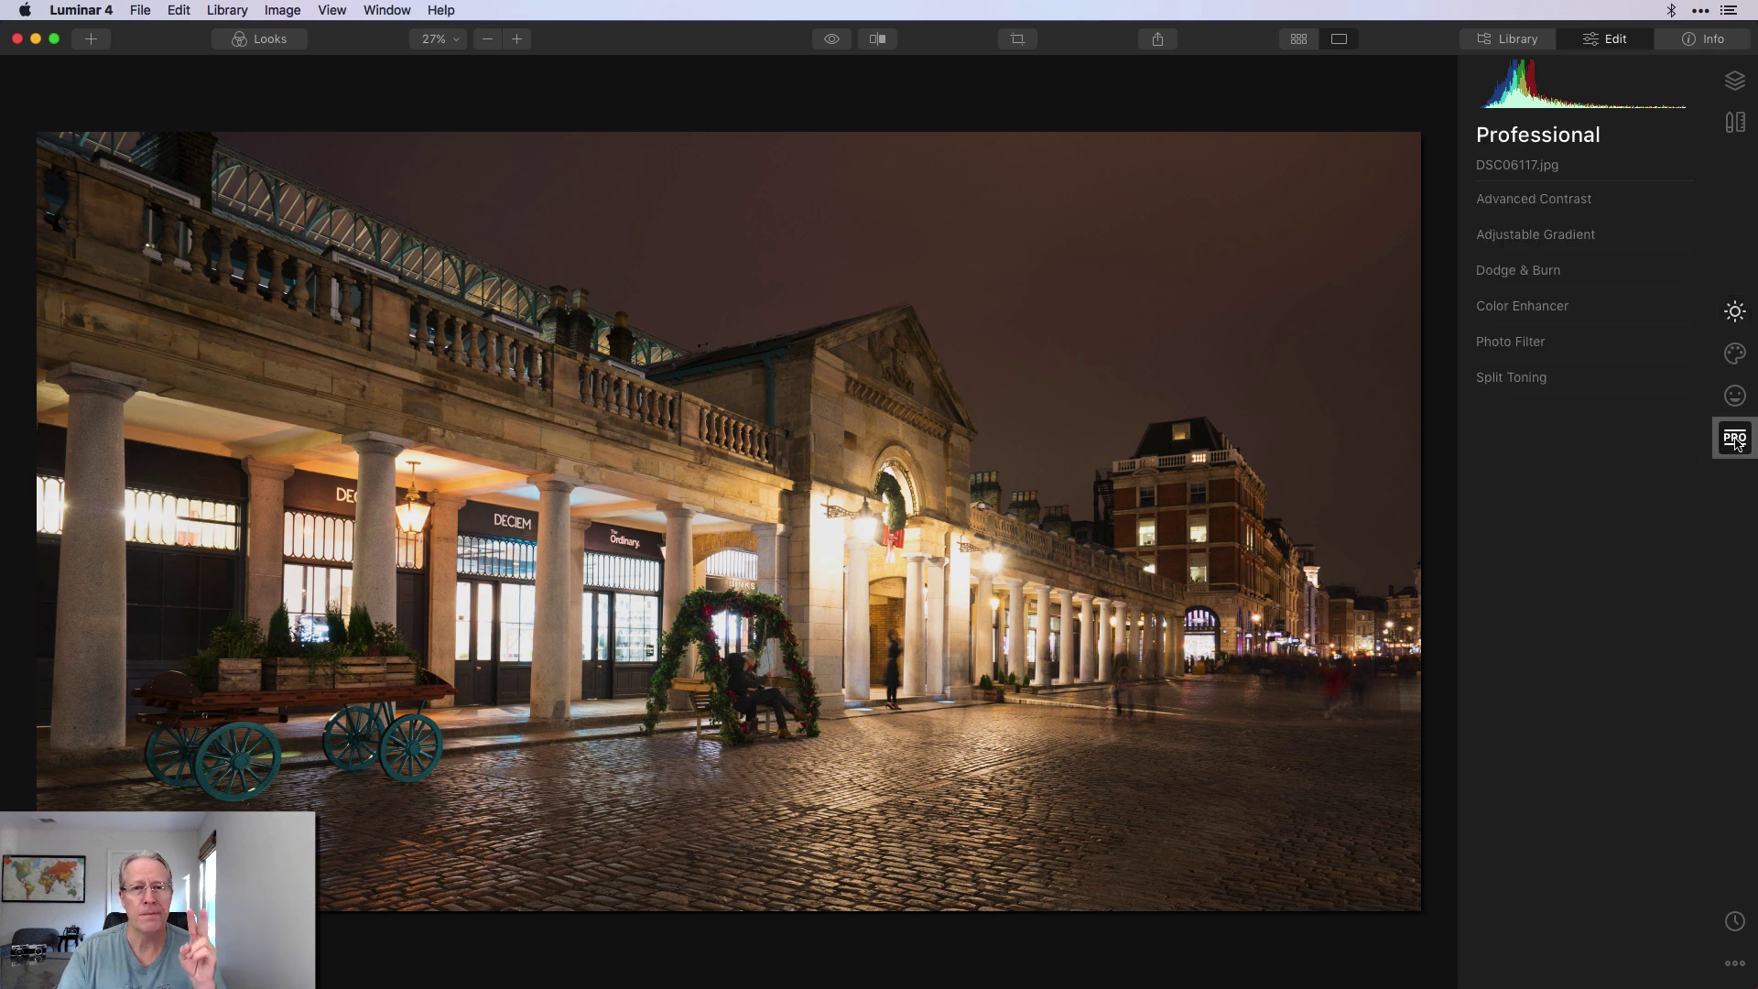
left_click(1515, 379)
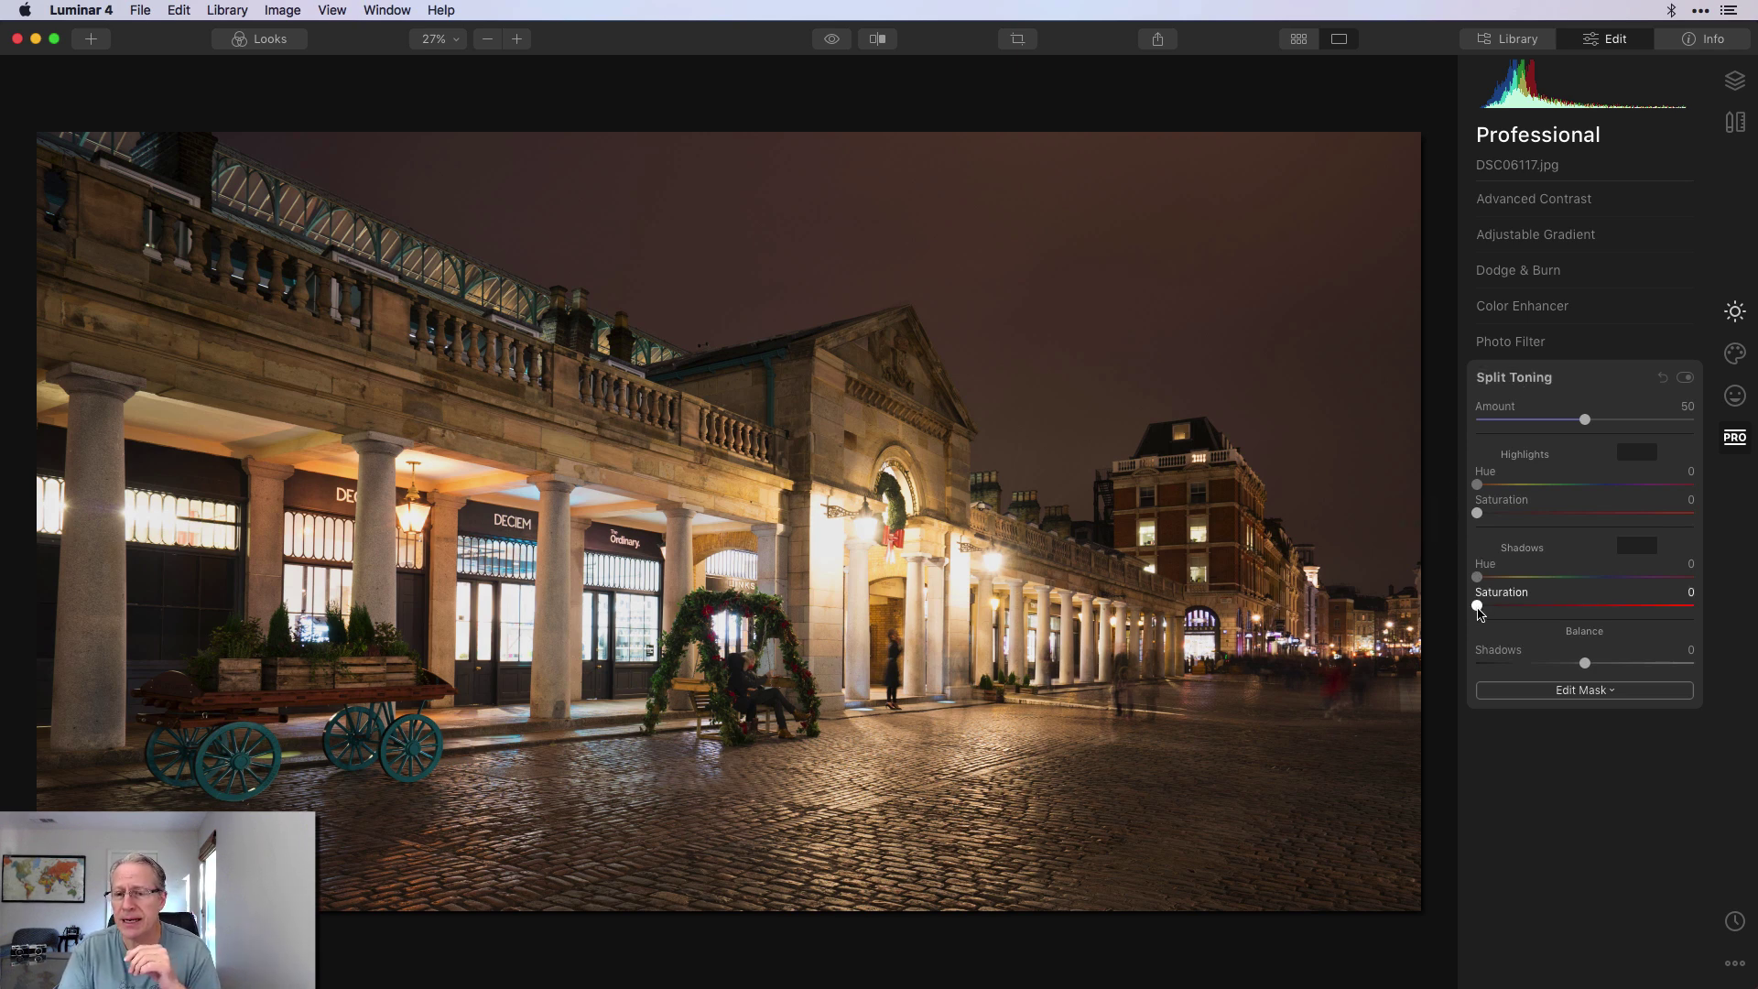
left_click_drag(1479, 612, 1616, 581)
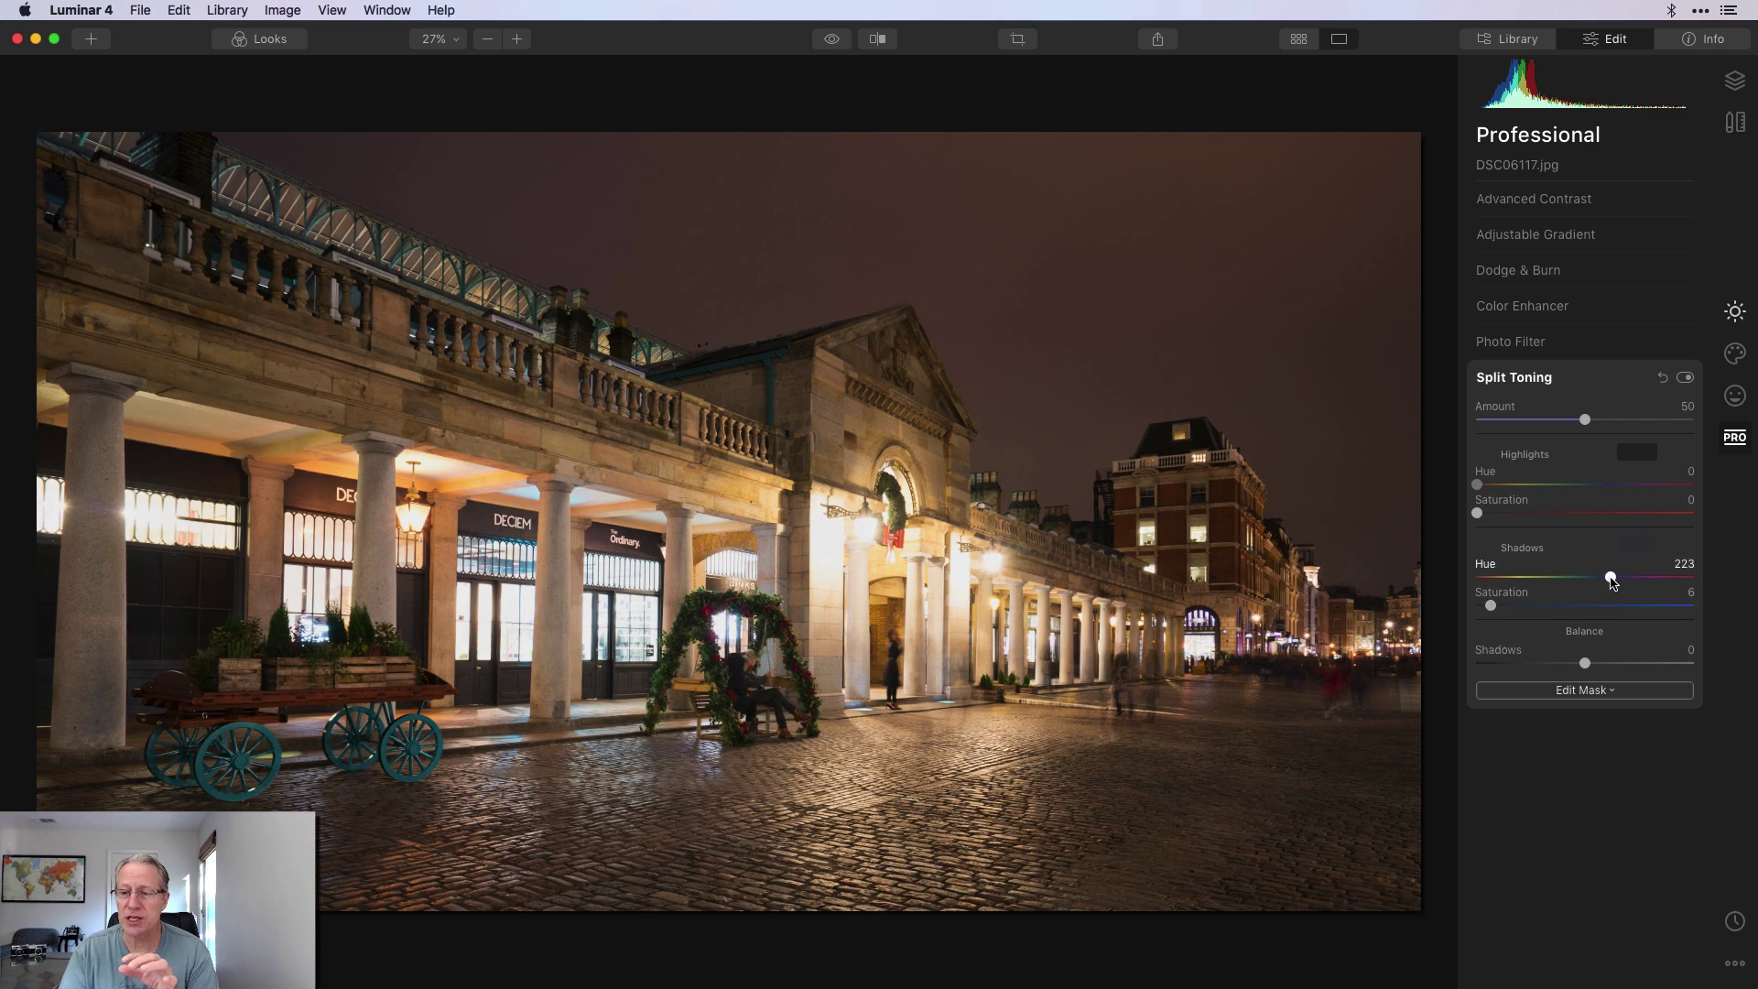
left_click_drag(1613, 582, 1610, 583)
left_click_drag(1492, 608, 1601, 604)
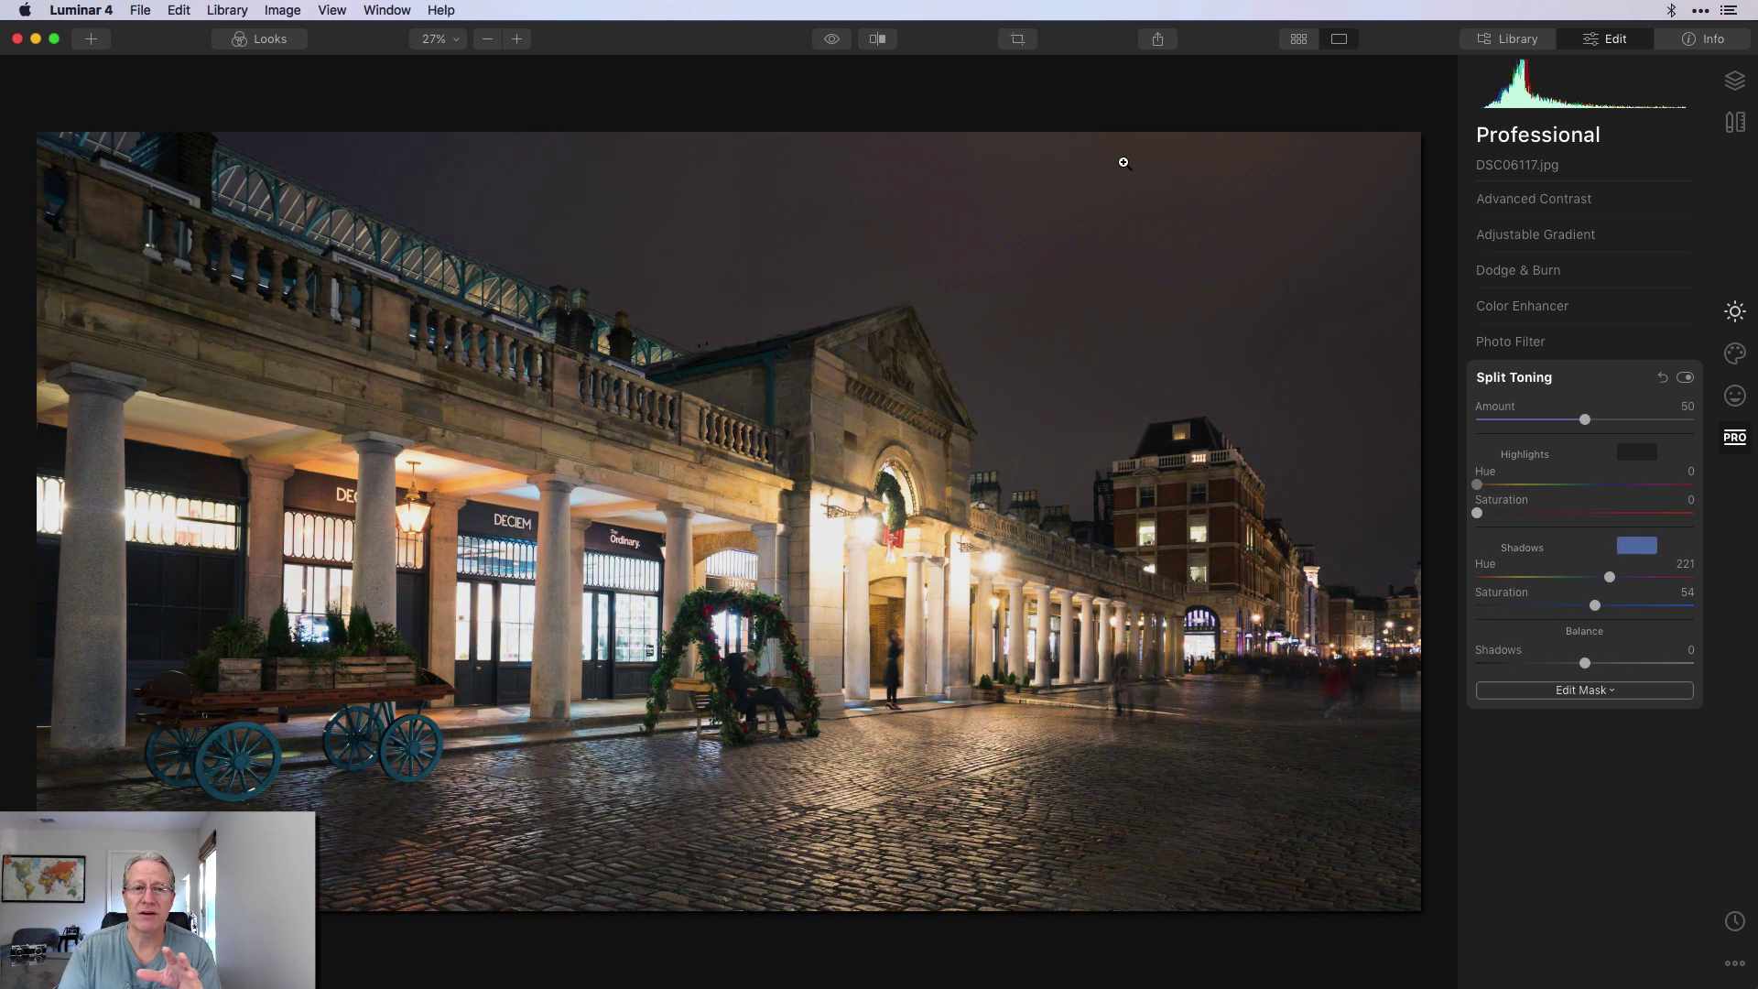
left_click(836, 40)
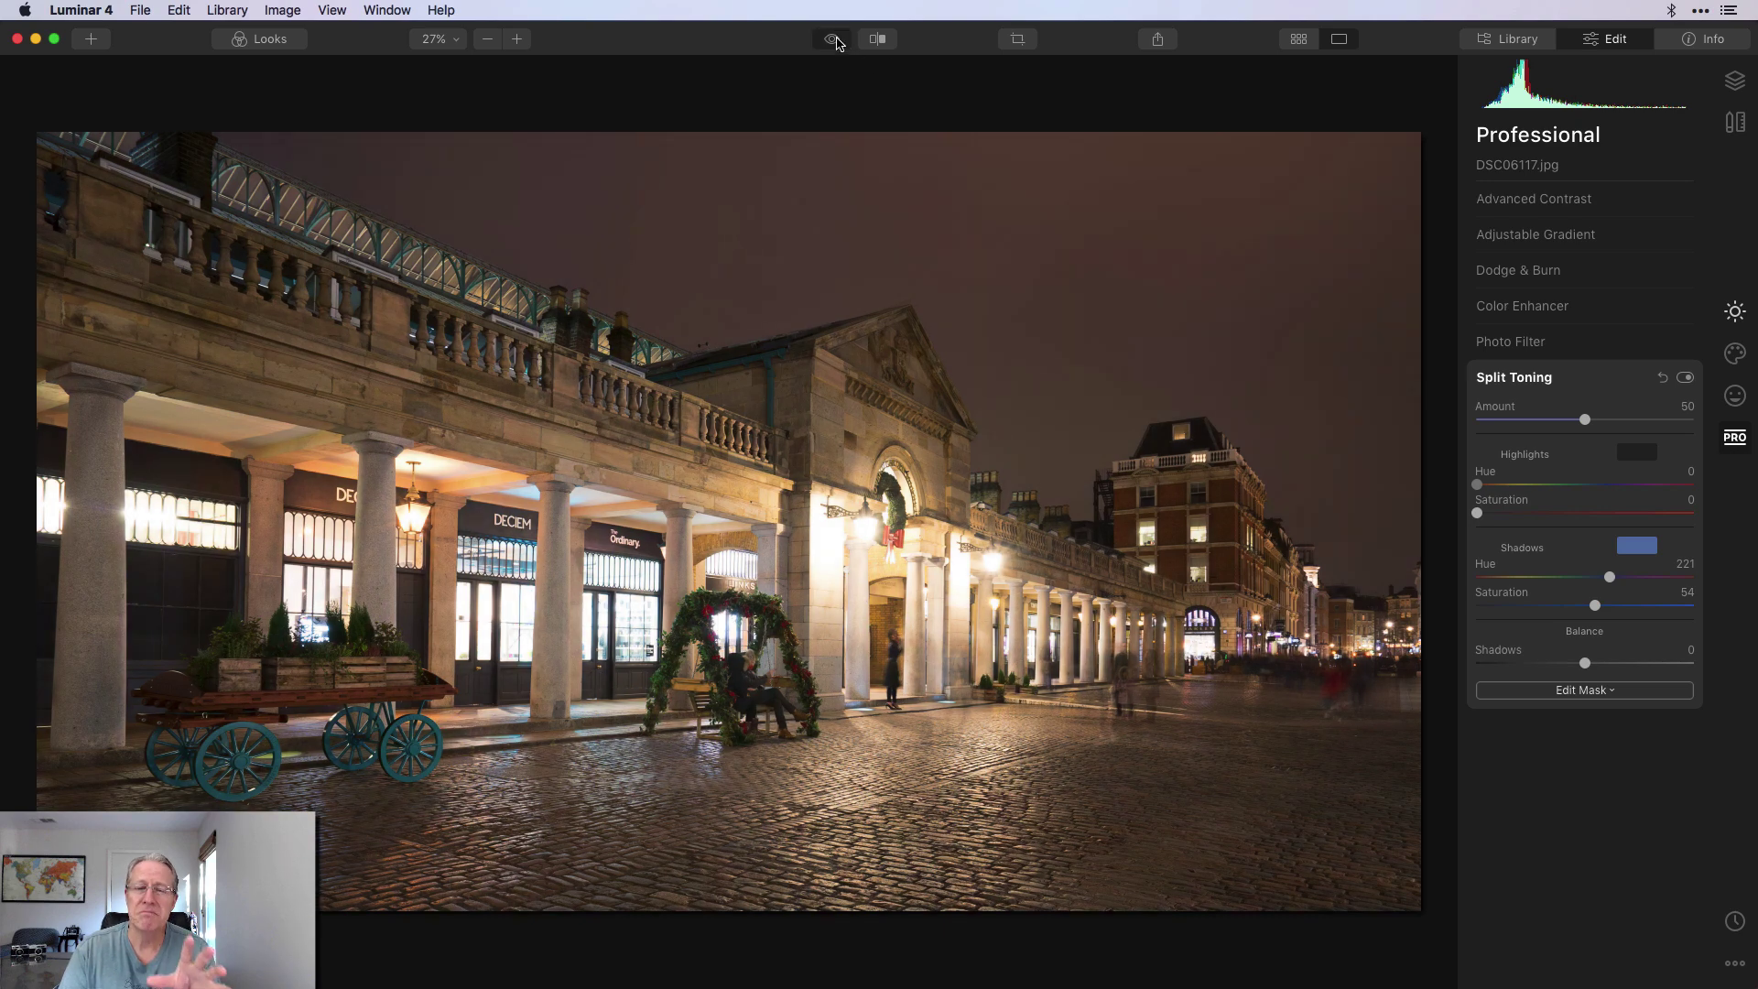
left_click(836, 41)
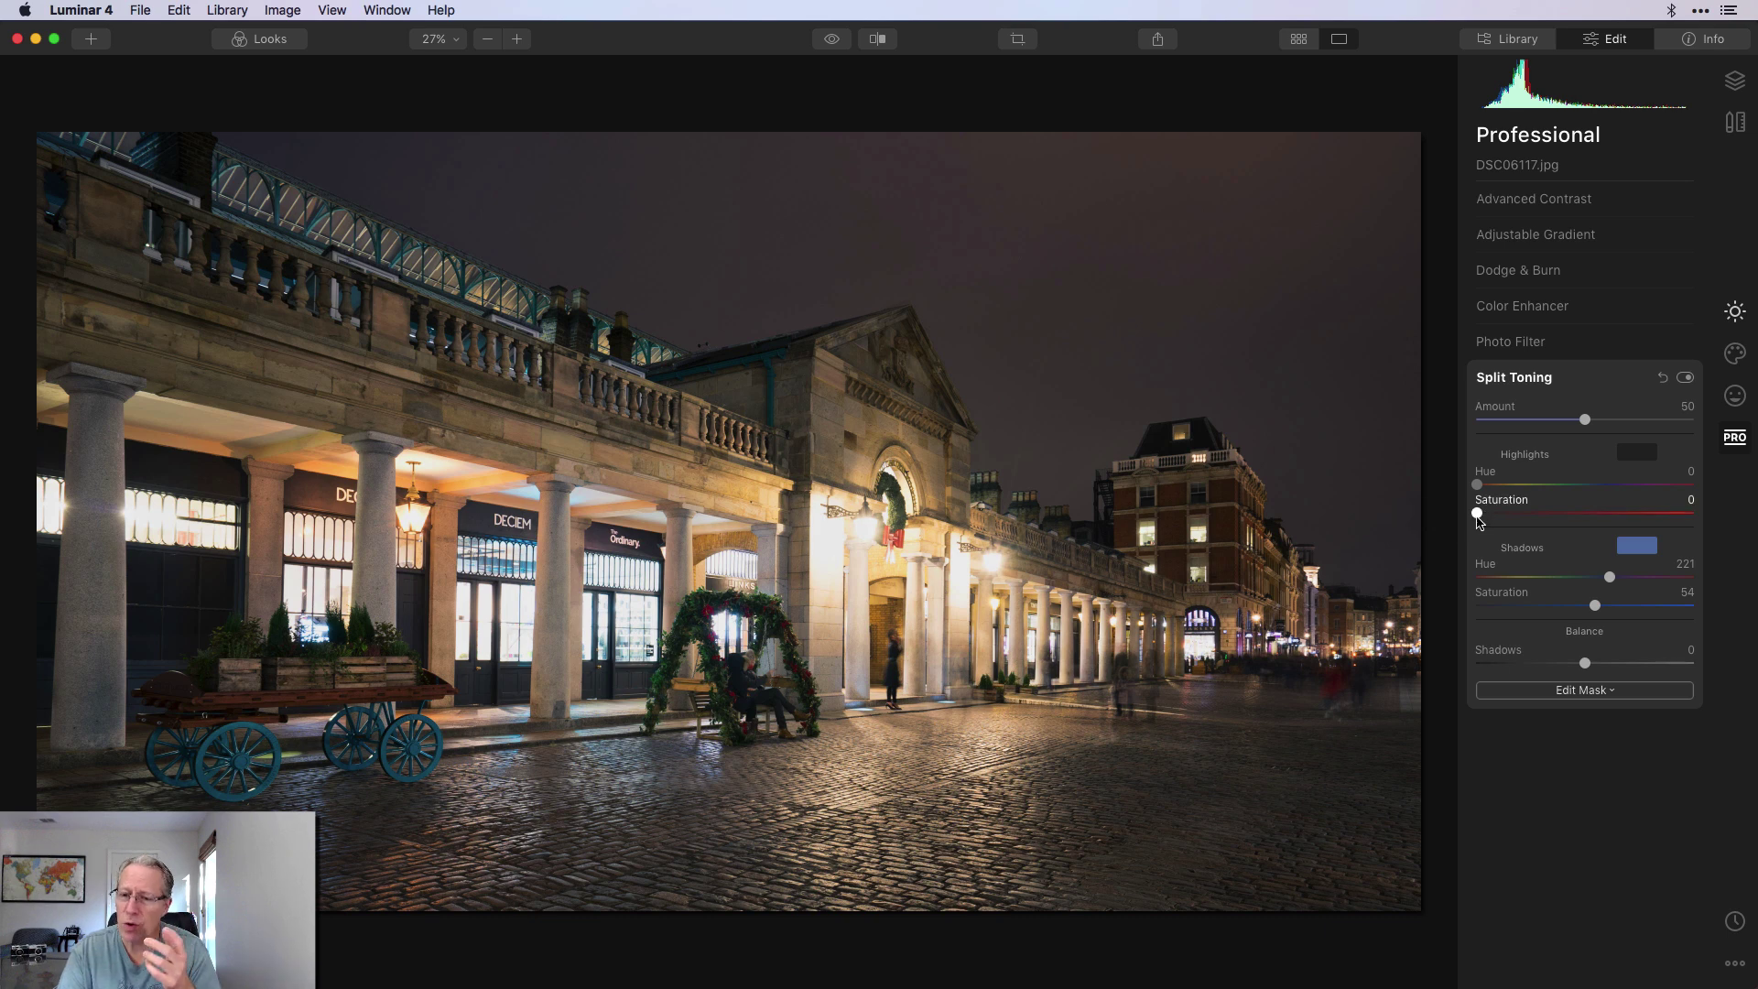
Set Split Toning highlights to hue 222, saturation 43, then leave the tool switched off.
left_click_drag(1477, 514, 1617, 492)
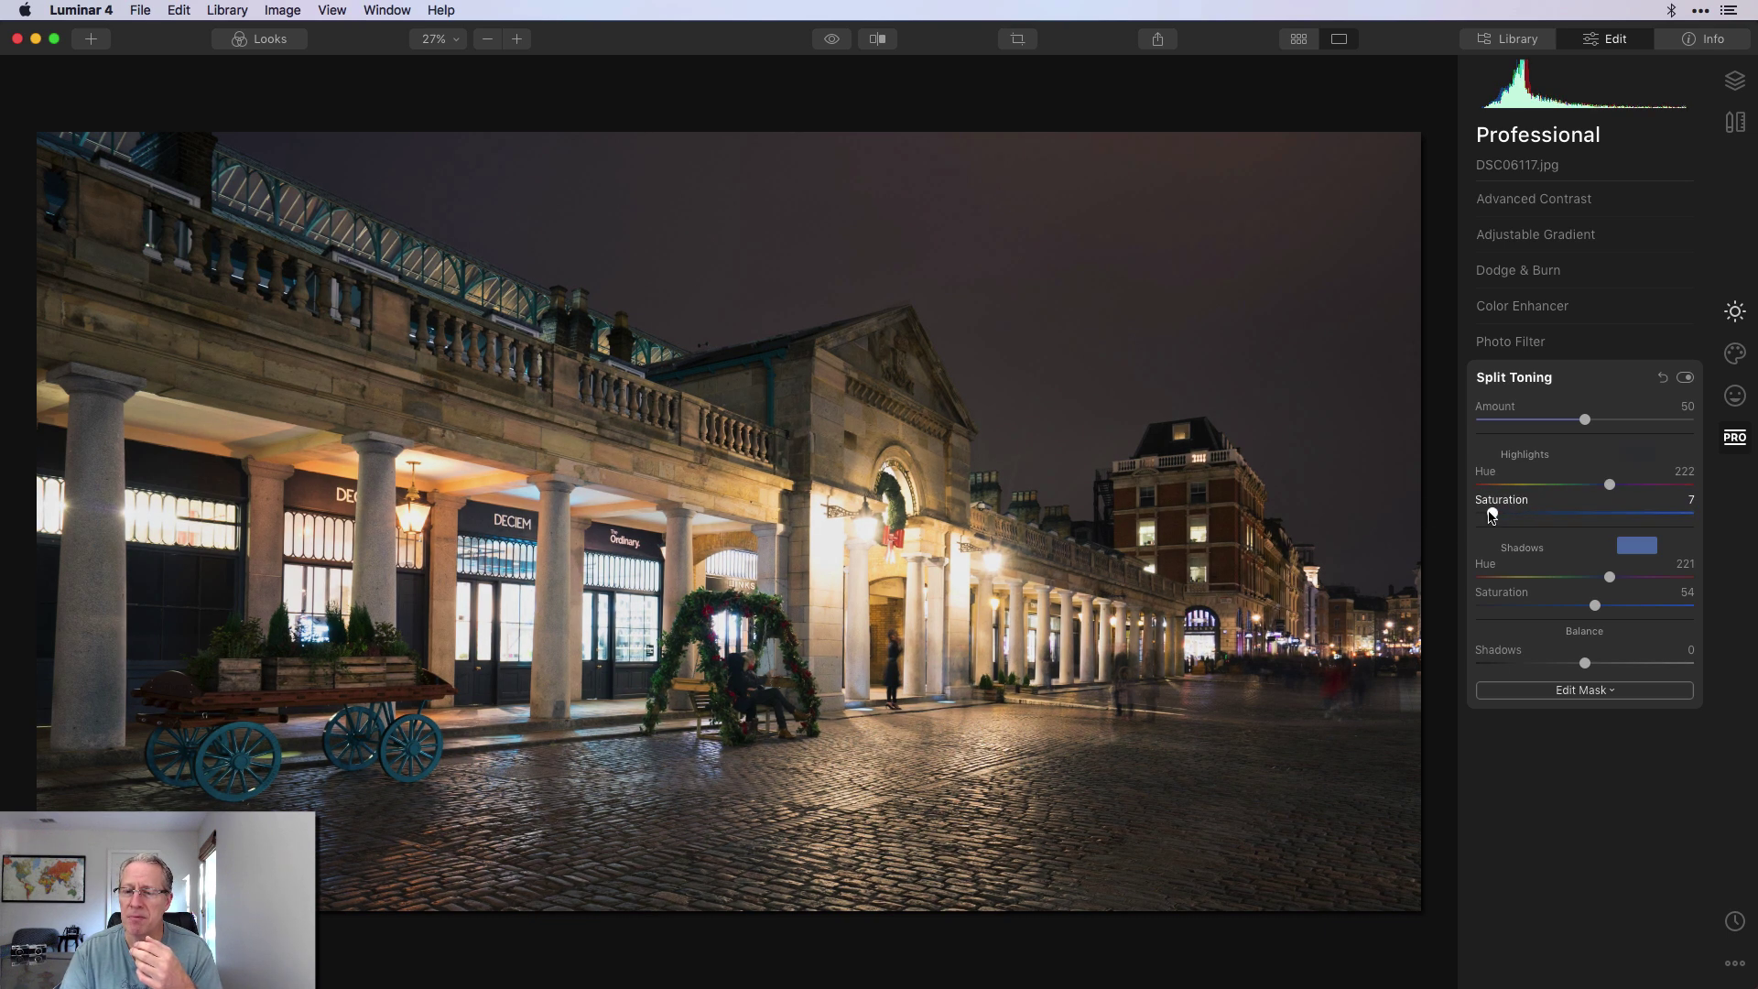
left_click_drag(1493, 515, 1571, 515)
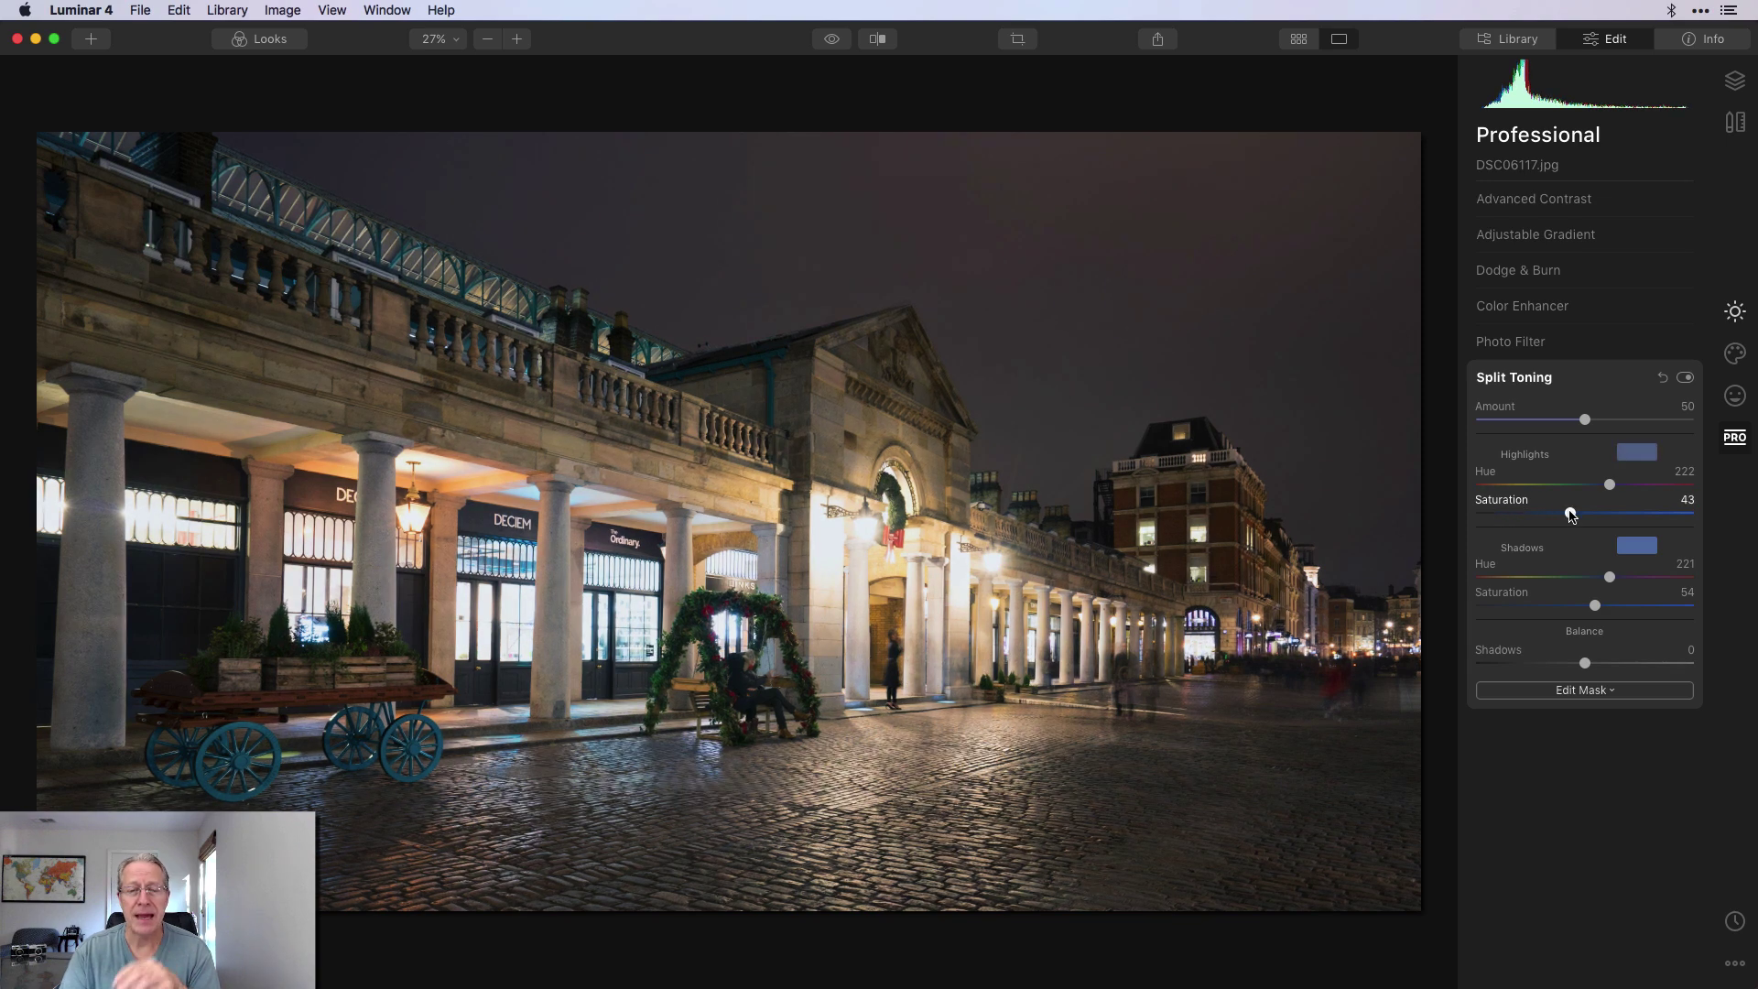
left_click(1686, 380)
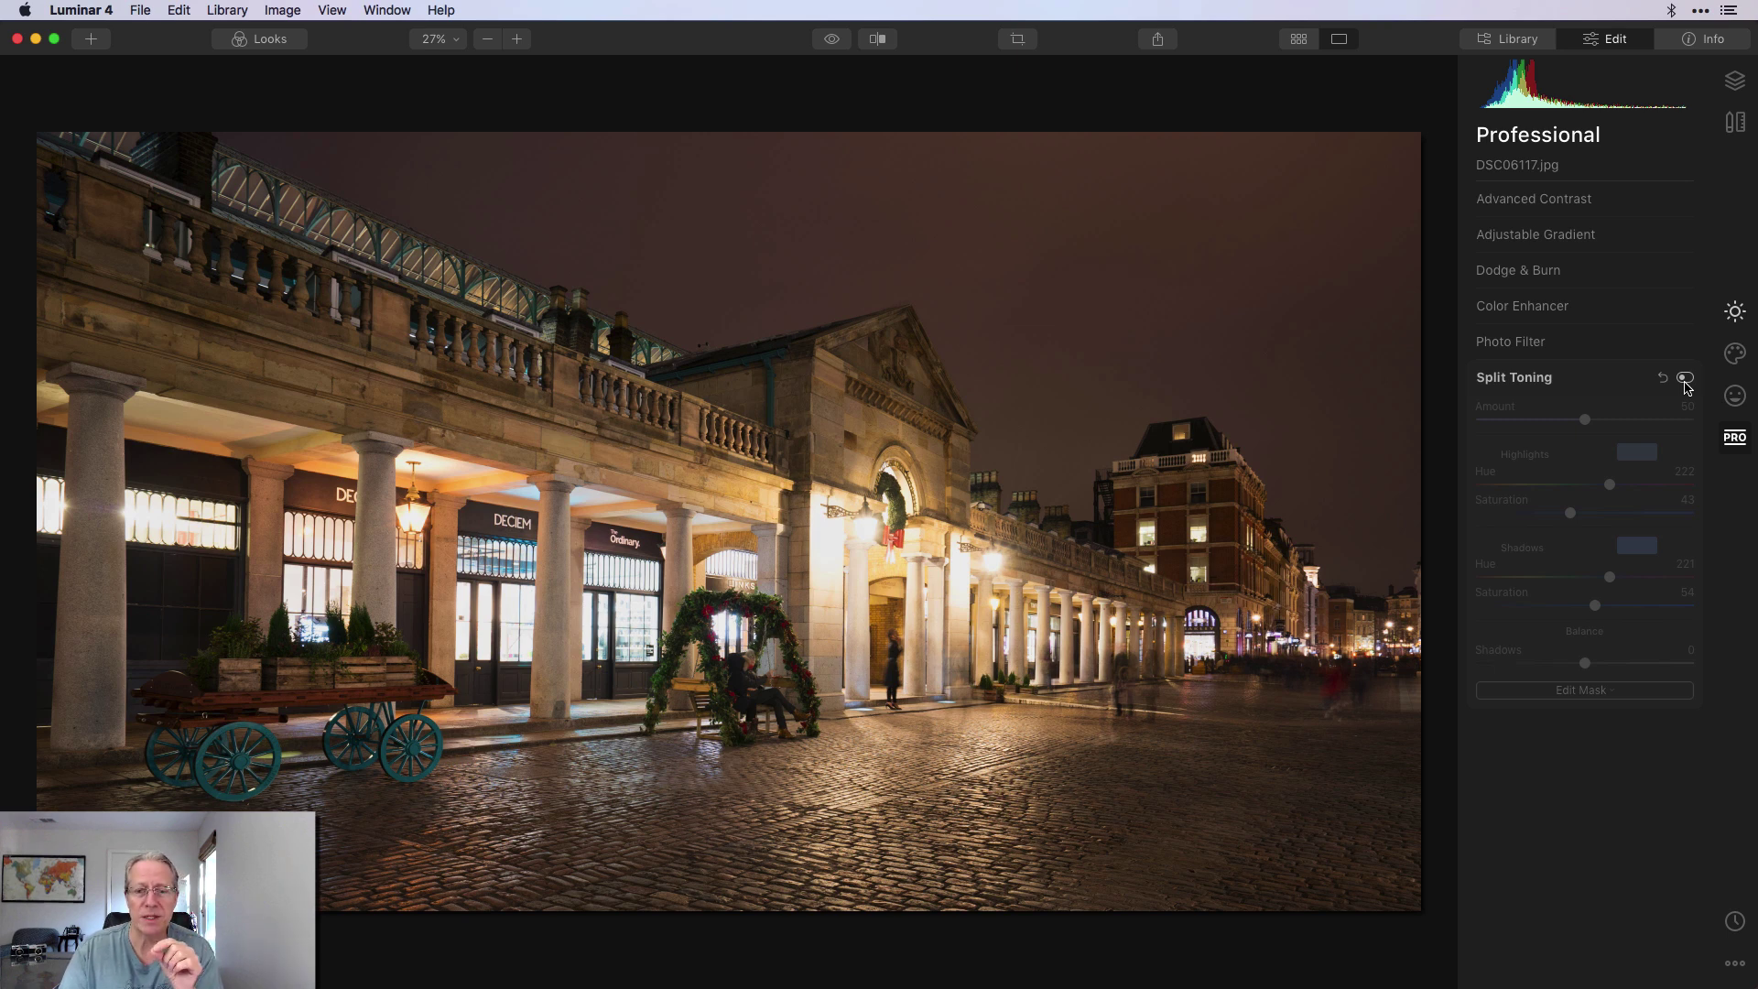
left_click(1686, 379)
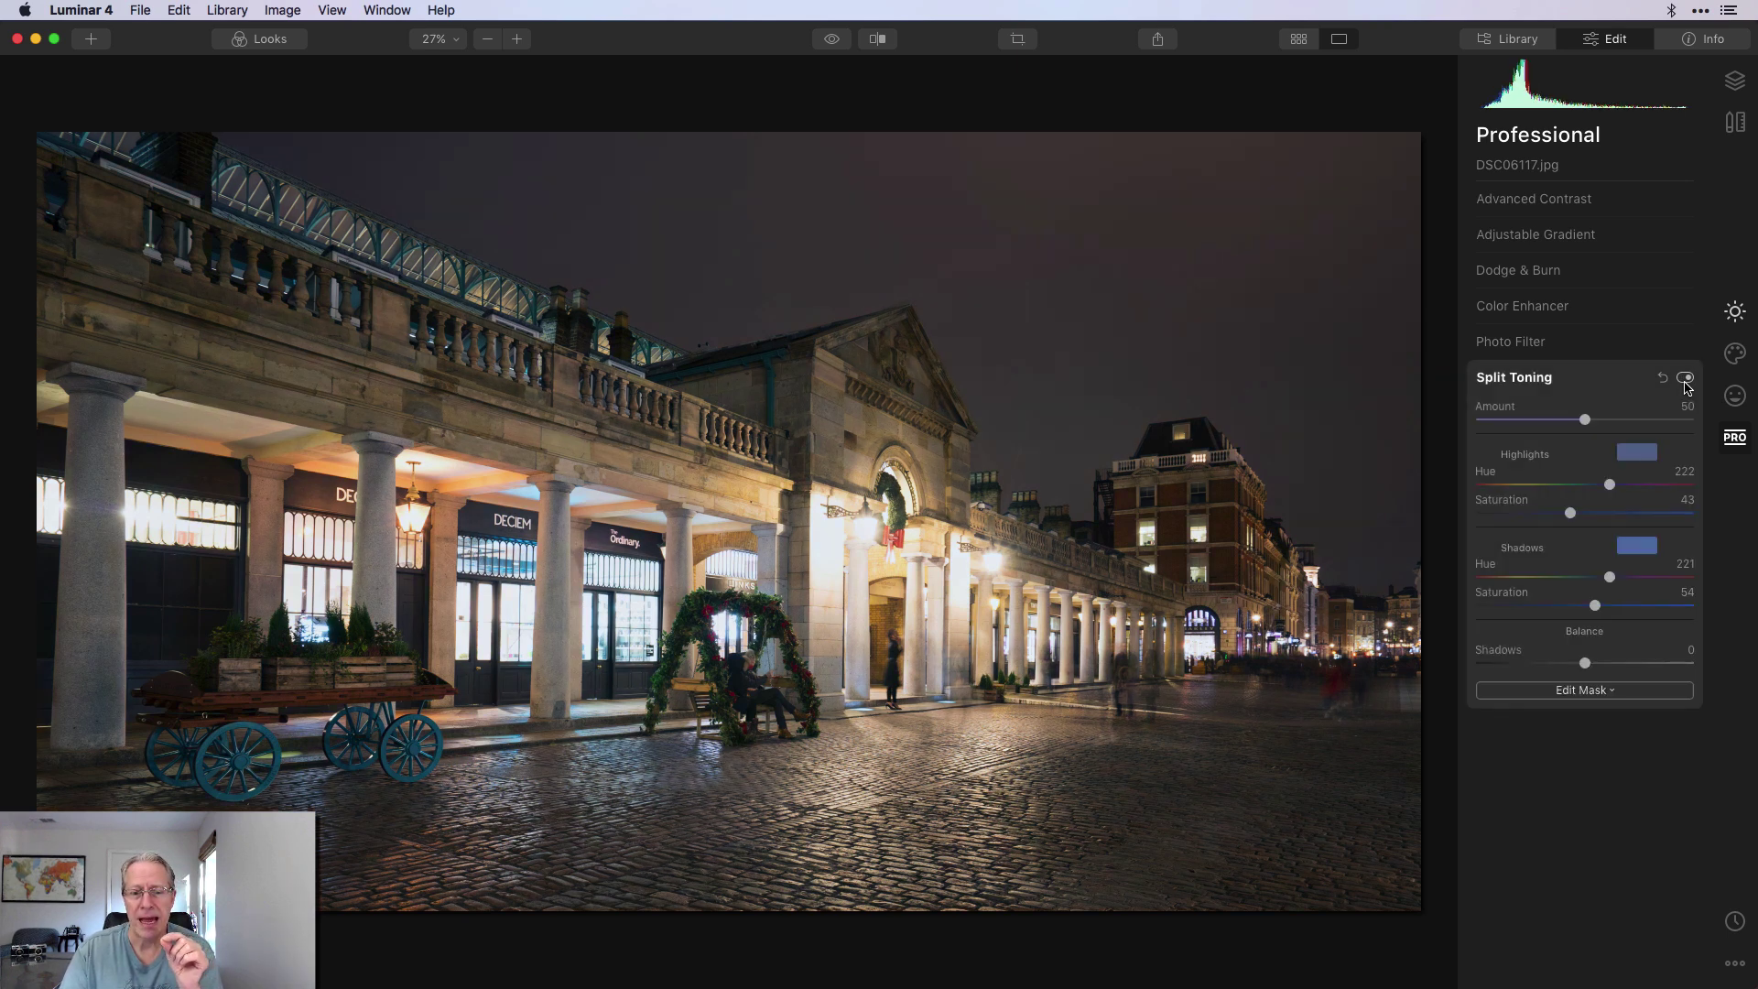
left_click(1686, 379)
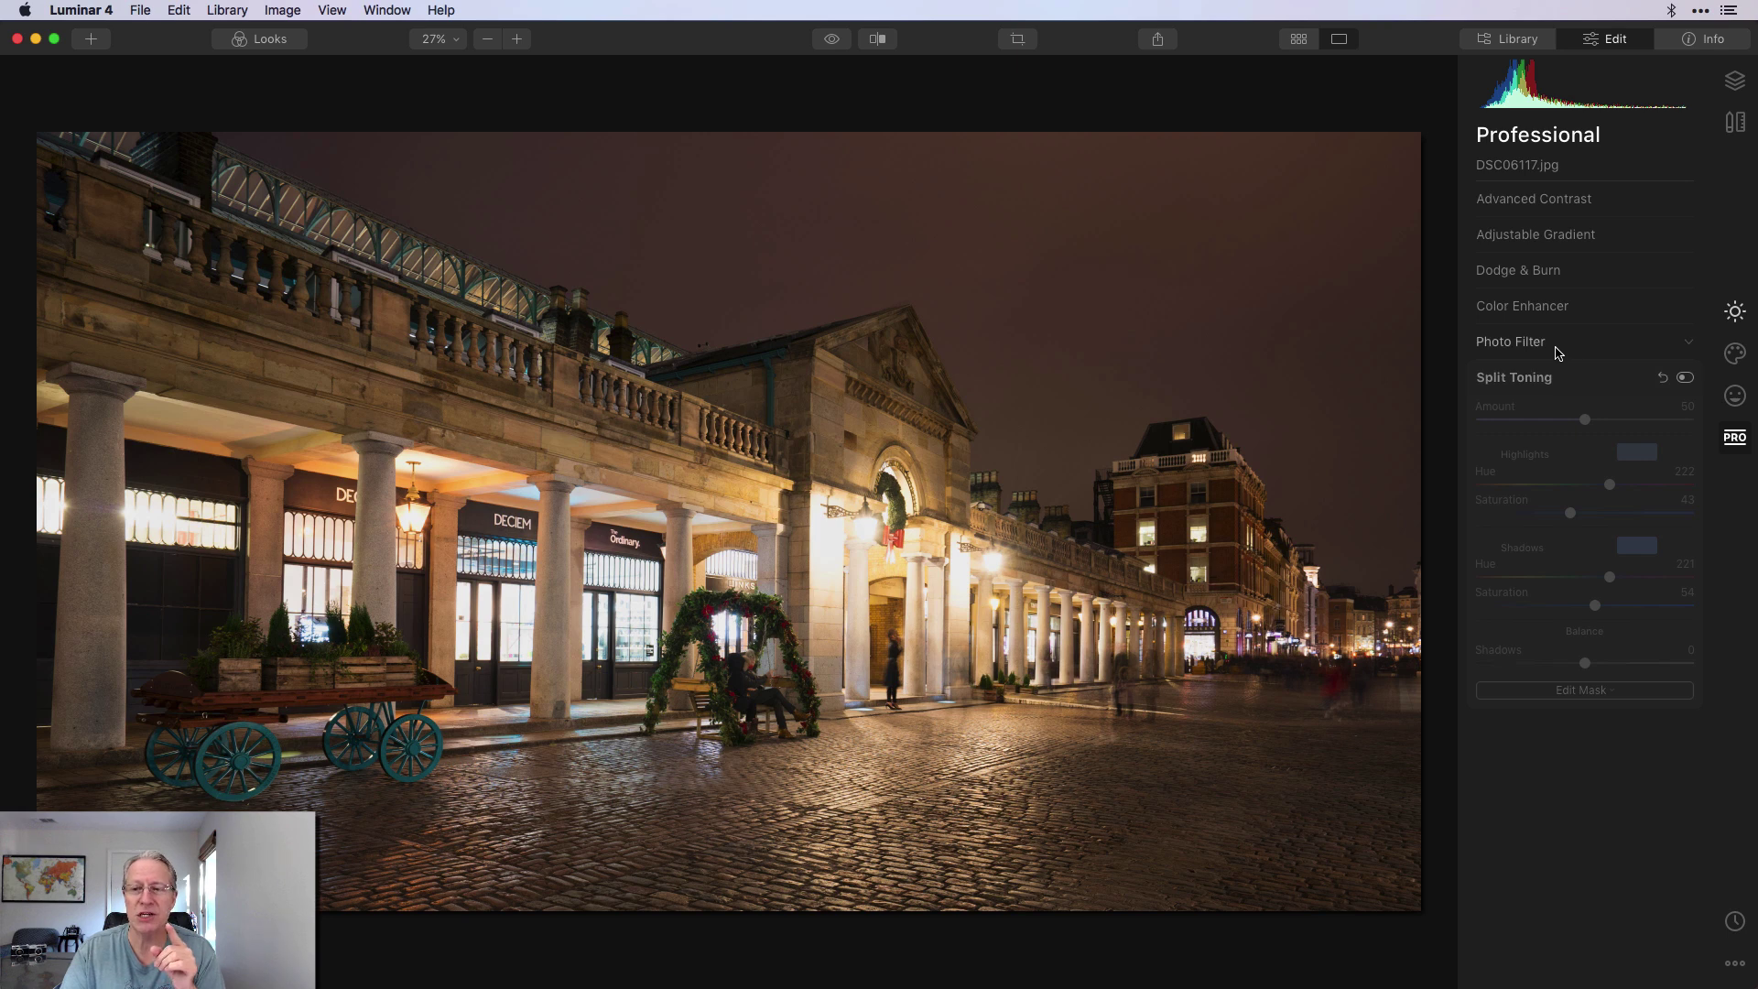
Apply a blue Photo Filter at Amount 50, Hue 233, limited by a luminosity mask.
left_click(1558, 353)
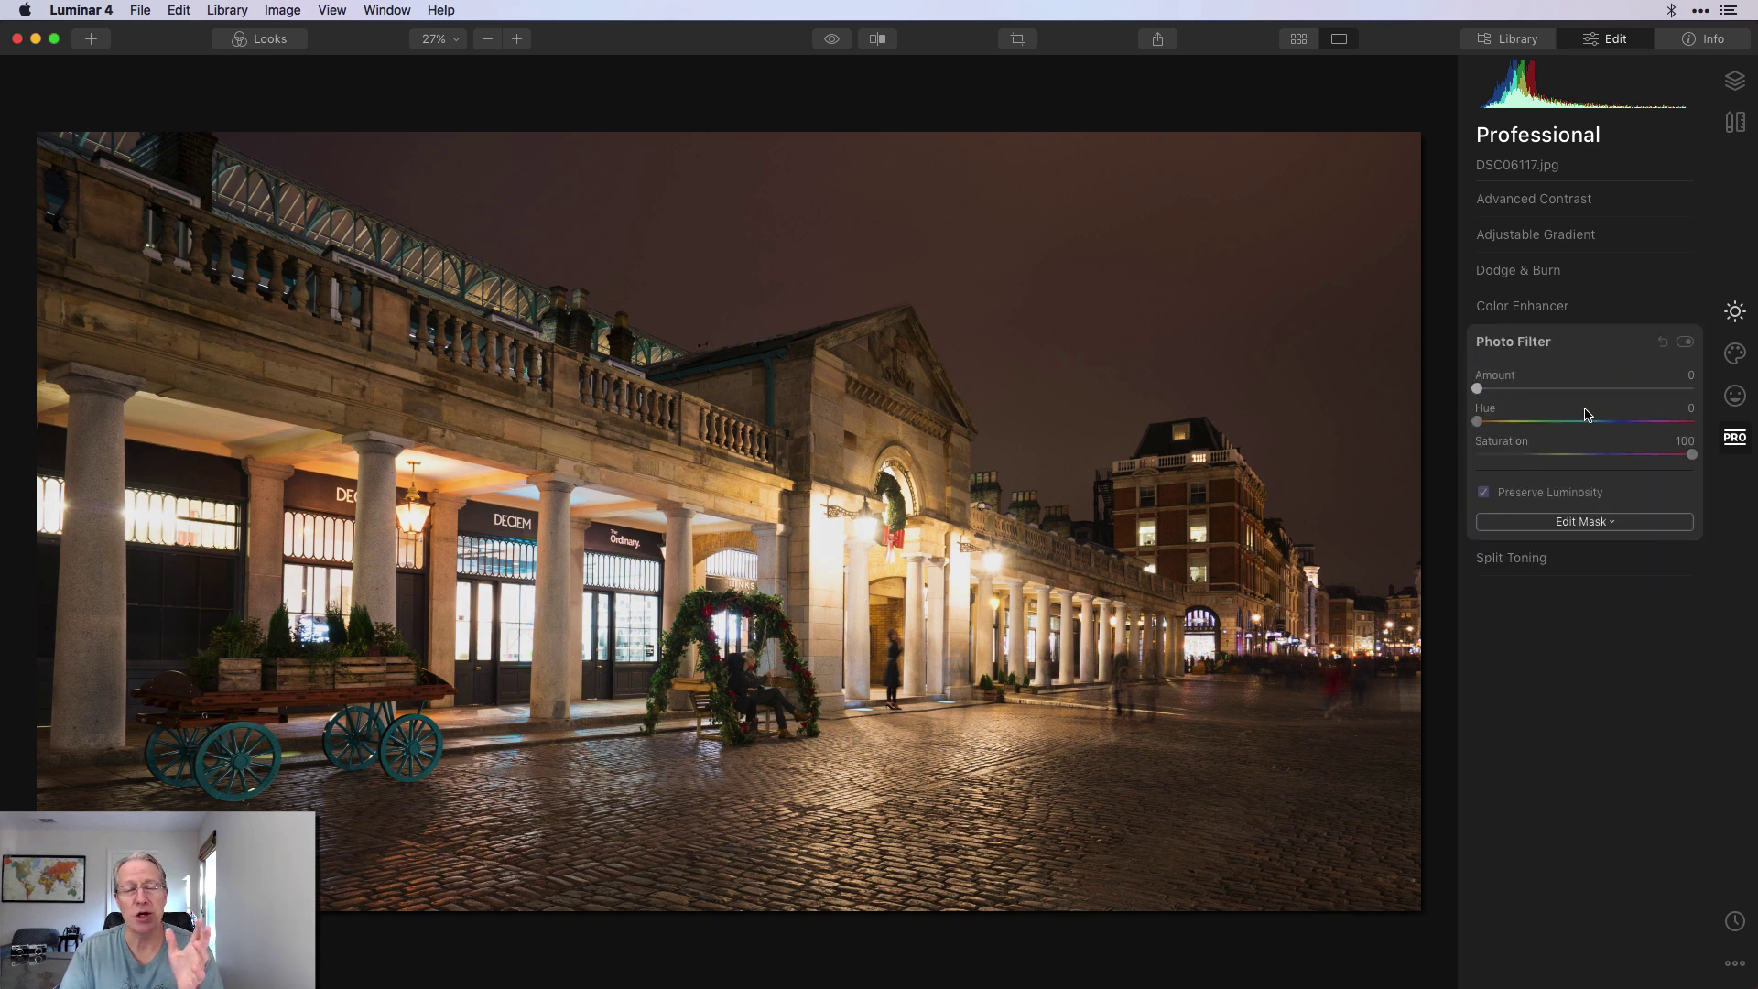
left_click_drag(1478, 389, 1591, 391)
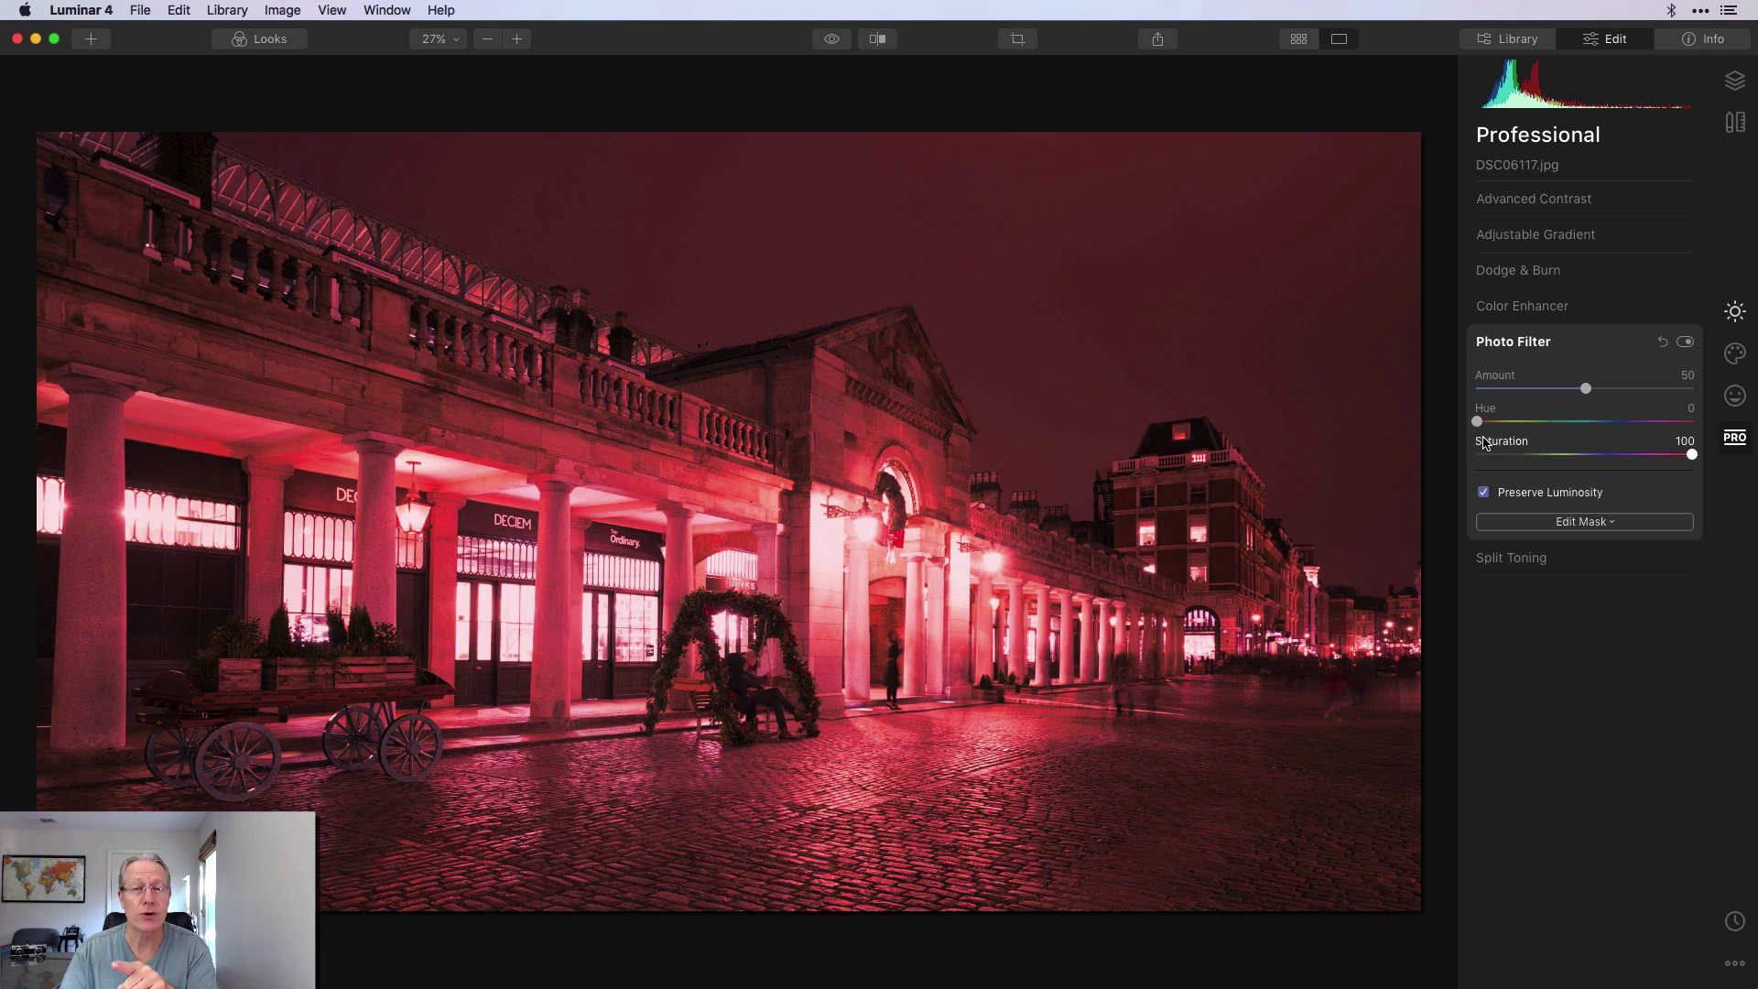
left_click_drag(1477, 421, 1583, 427)
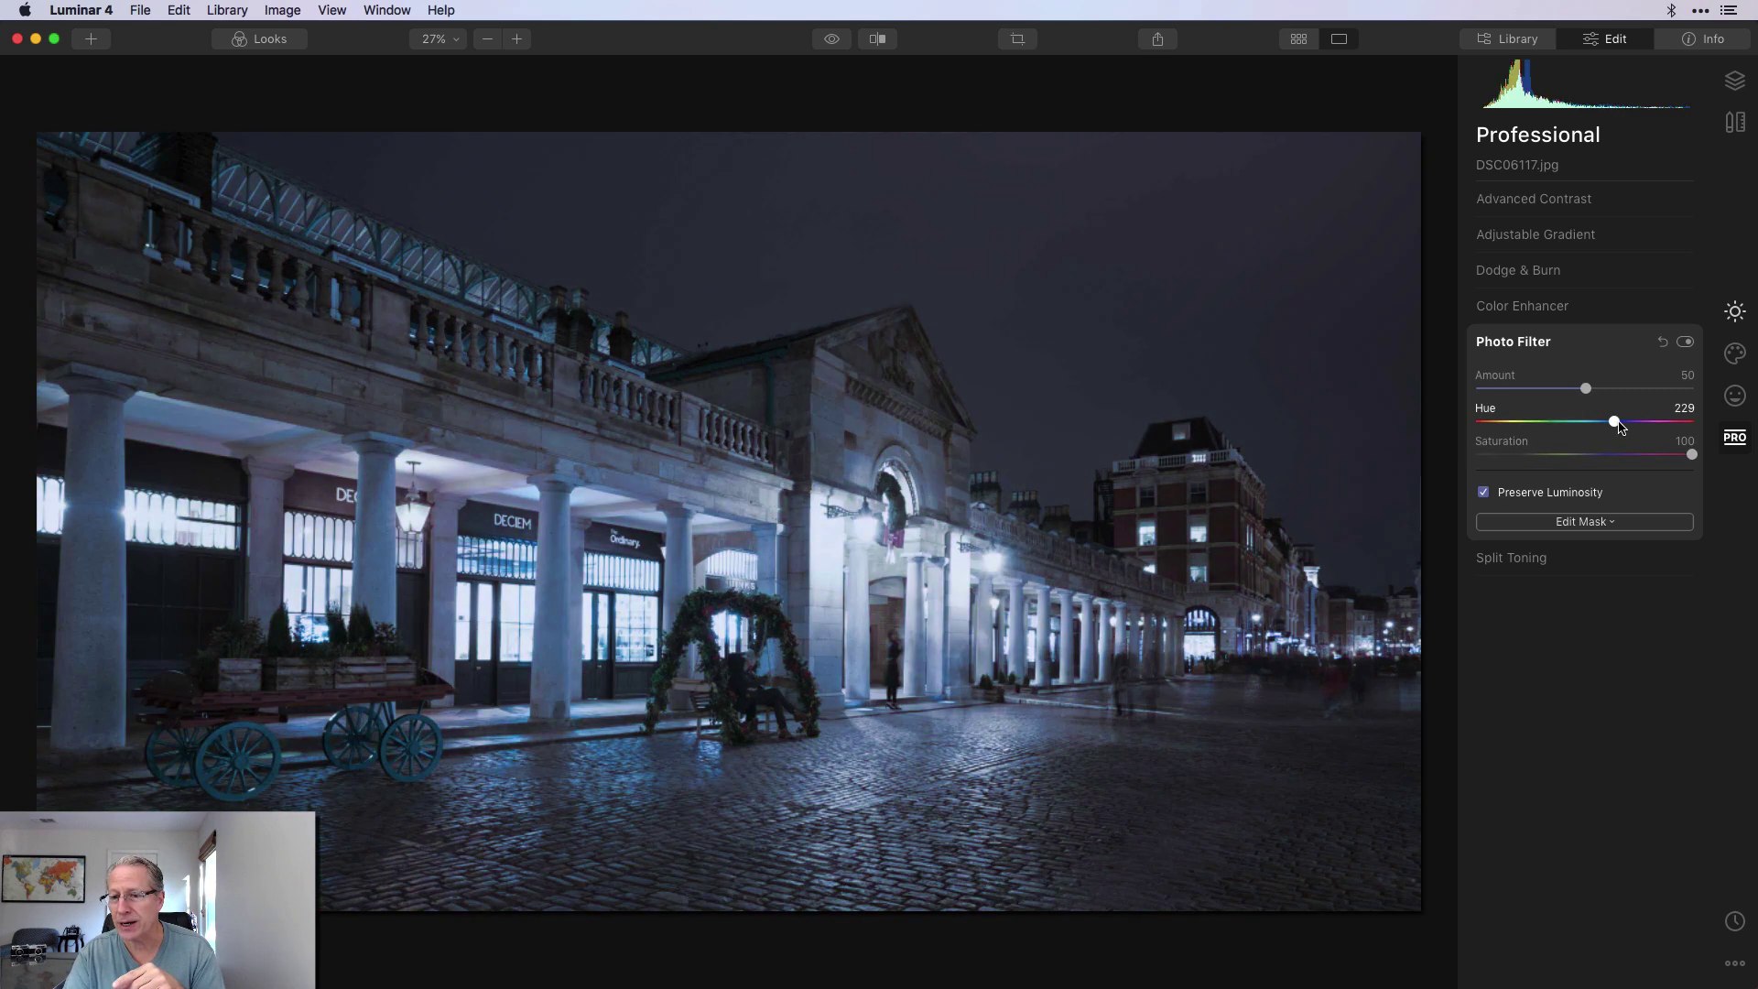
left_click_drag(1620, 428, 1623, 428)
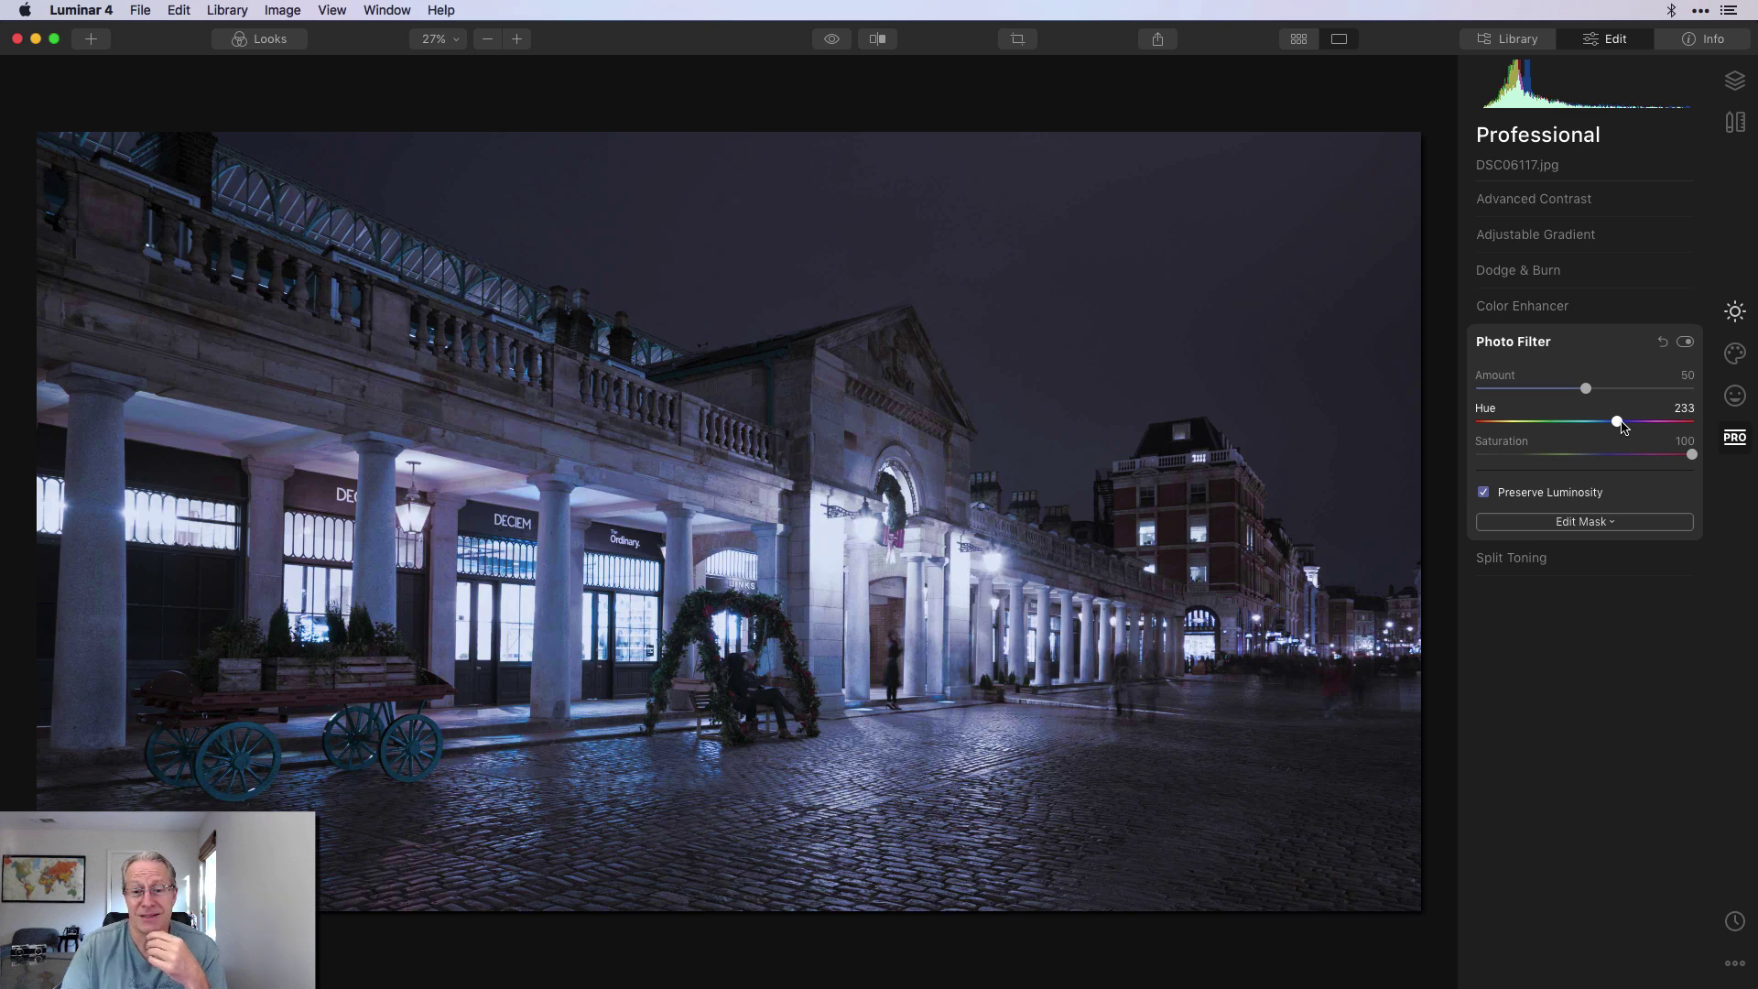
left_click(1607, 521)
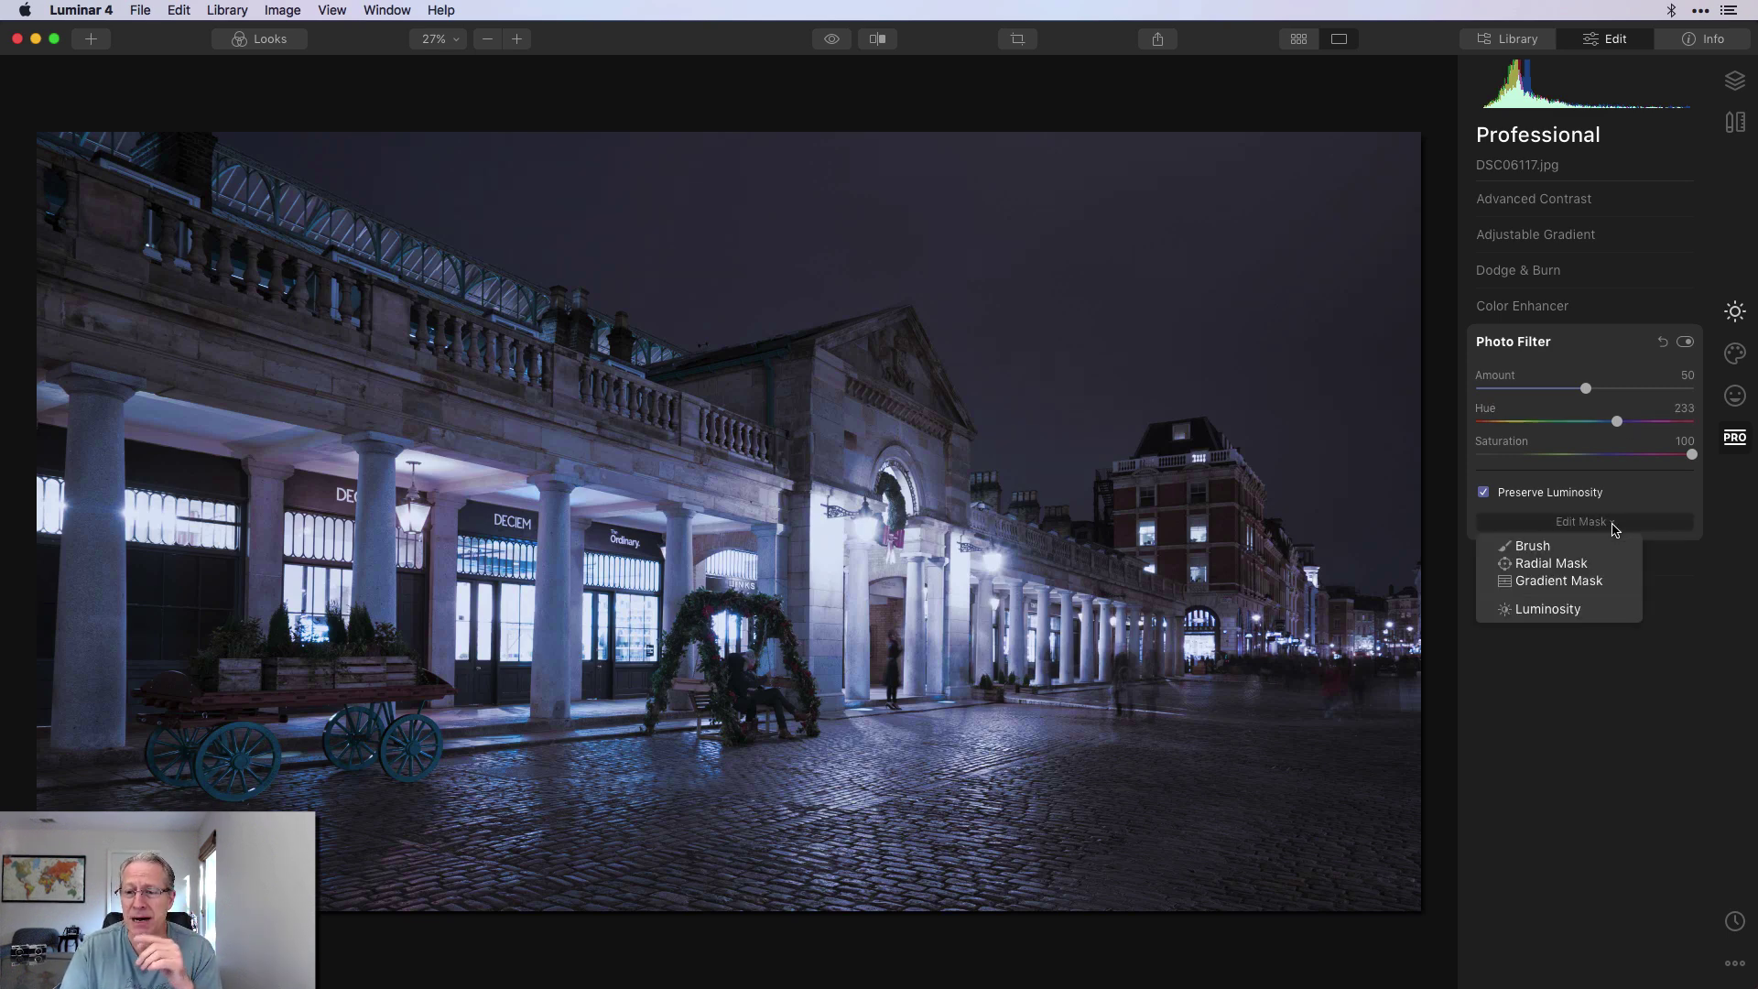
left_click(1553, 612)
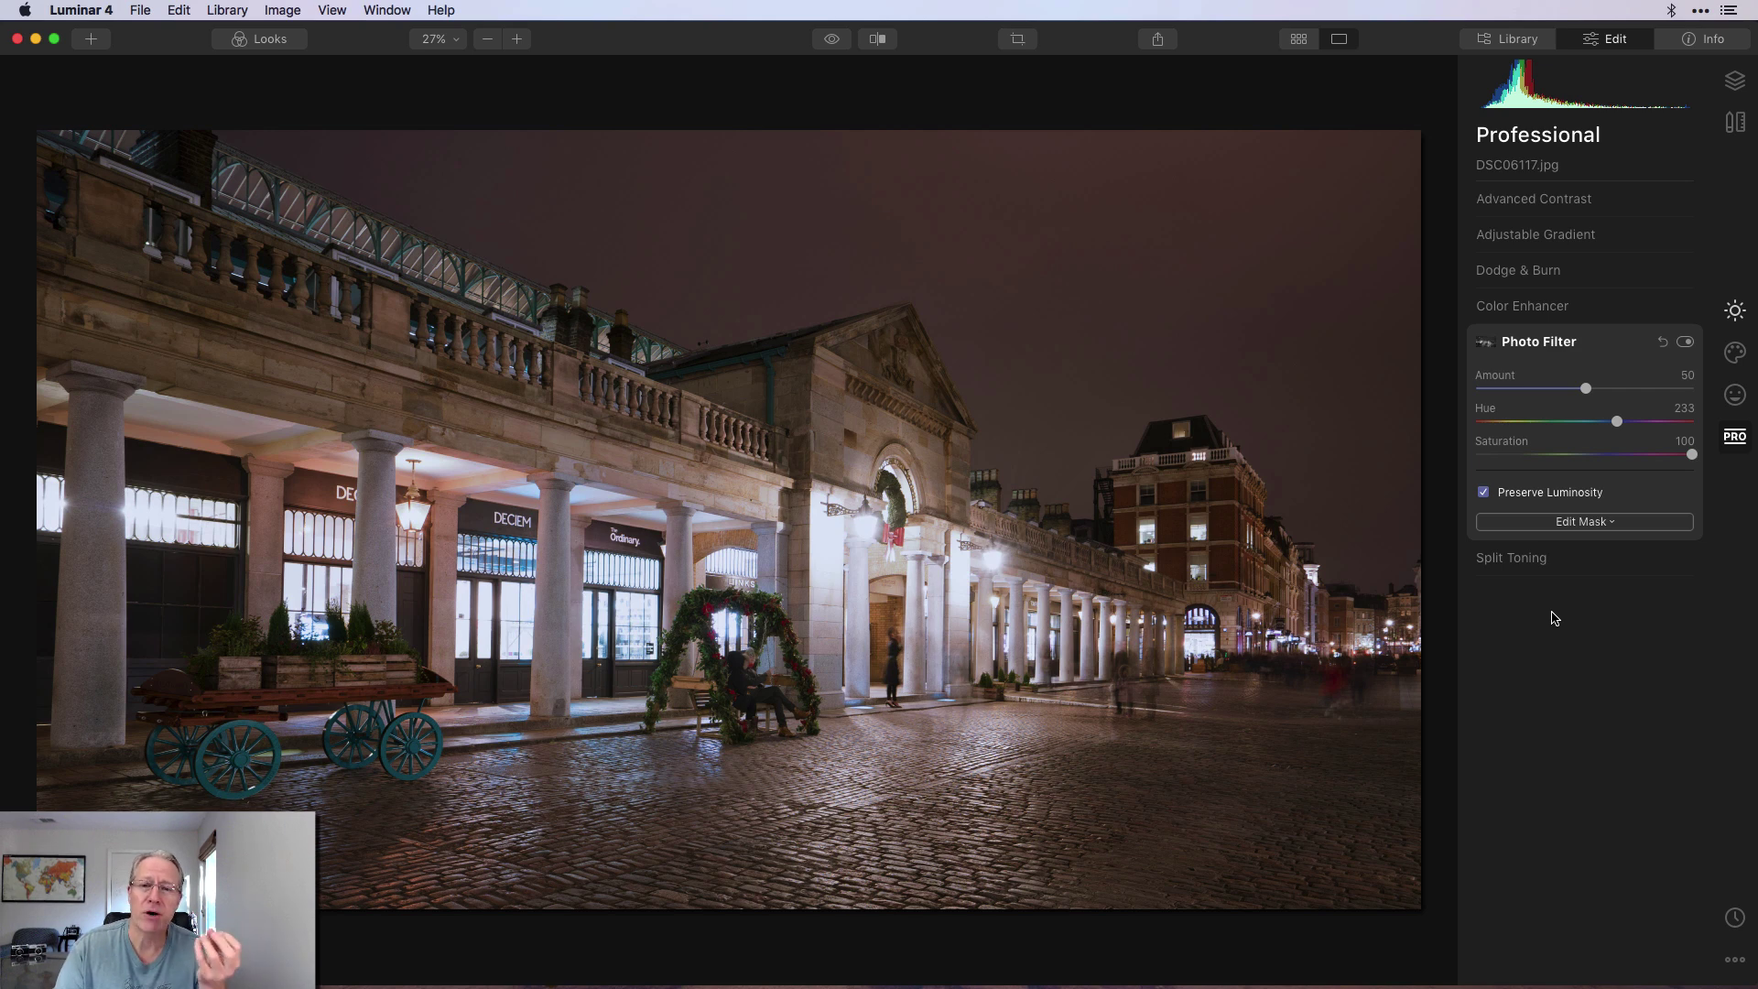
Switch the Photo Filter to a brush mask filled across the whole photo.
left_click(1595, 524)
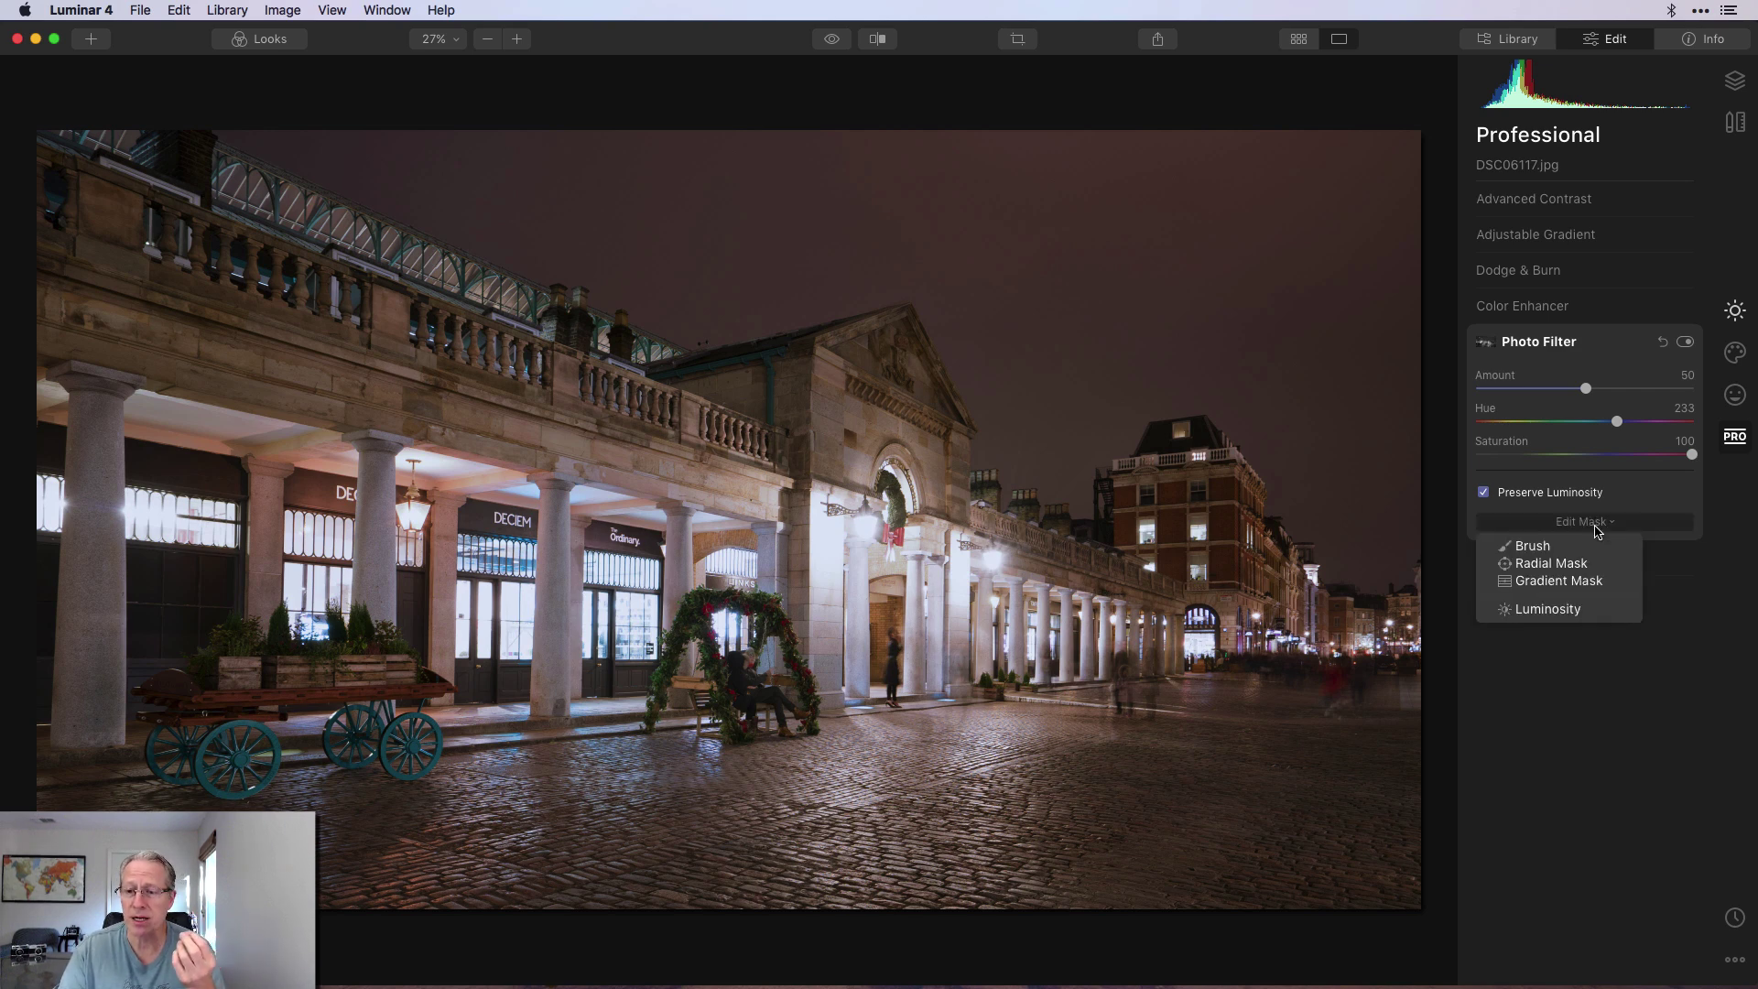
left_click(1548, 547)
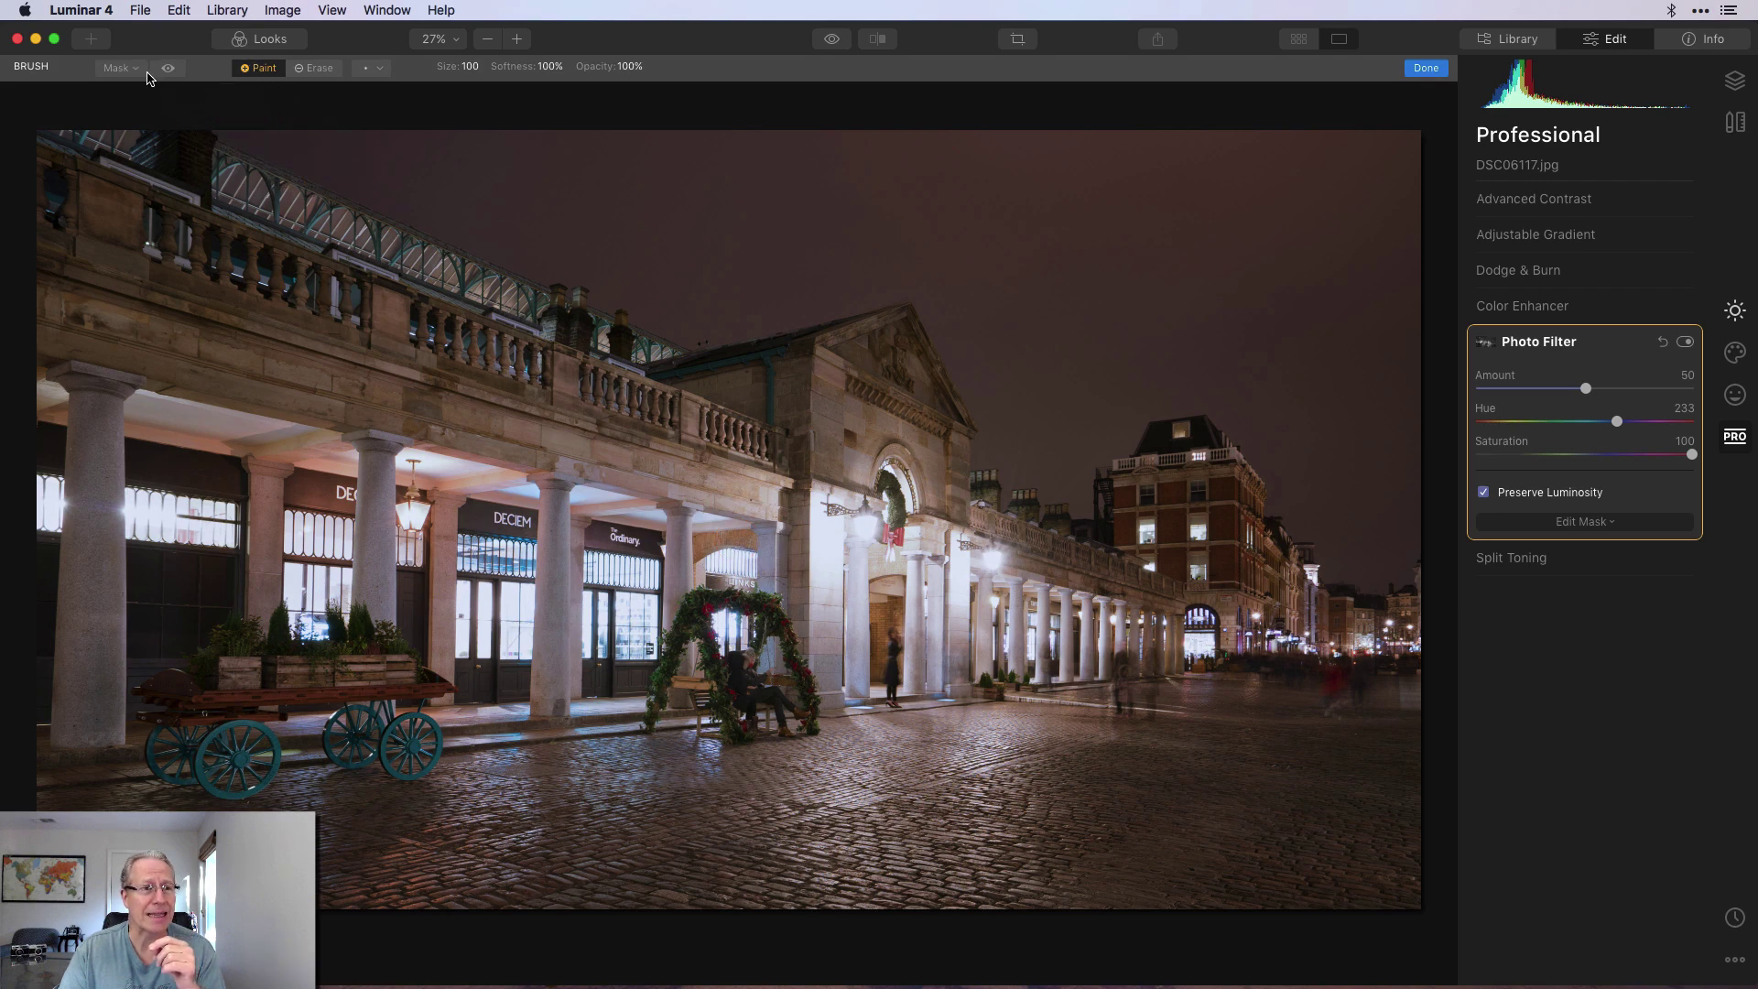
left_click(166, 70)
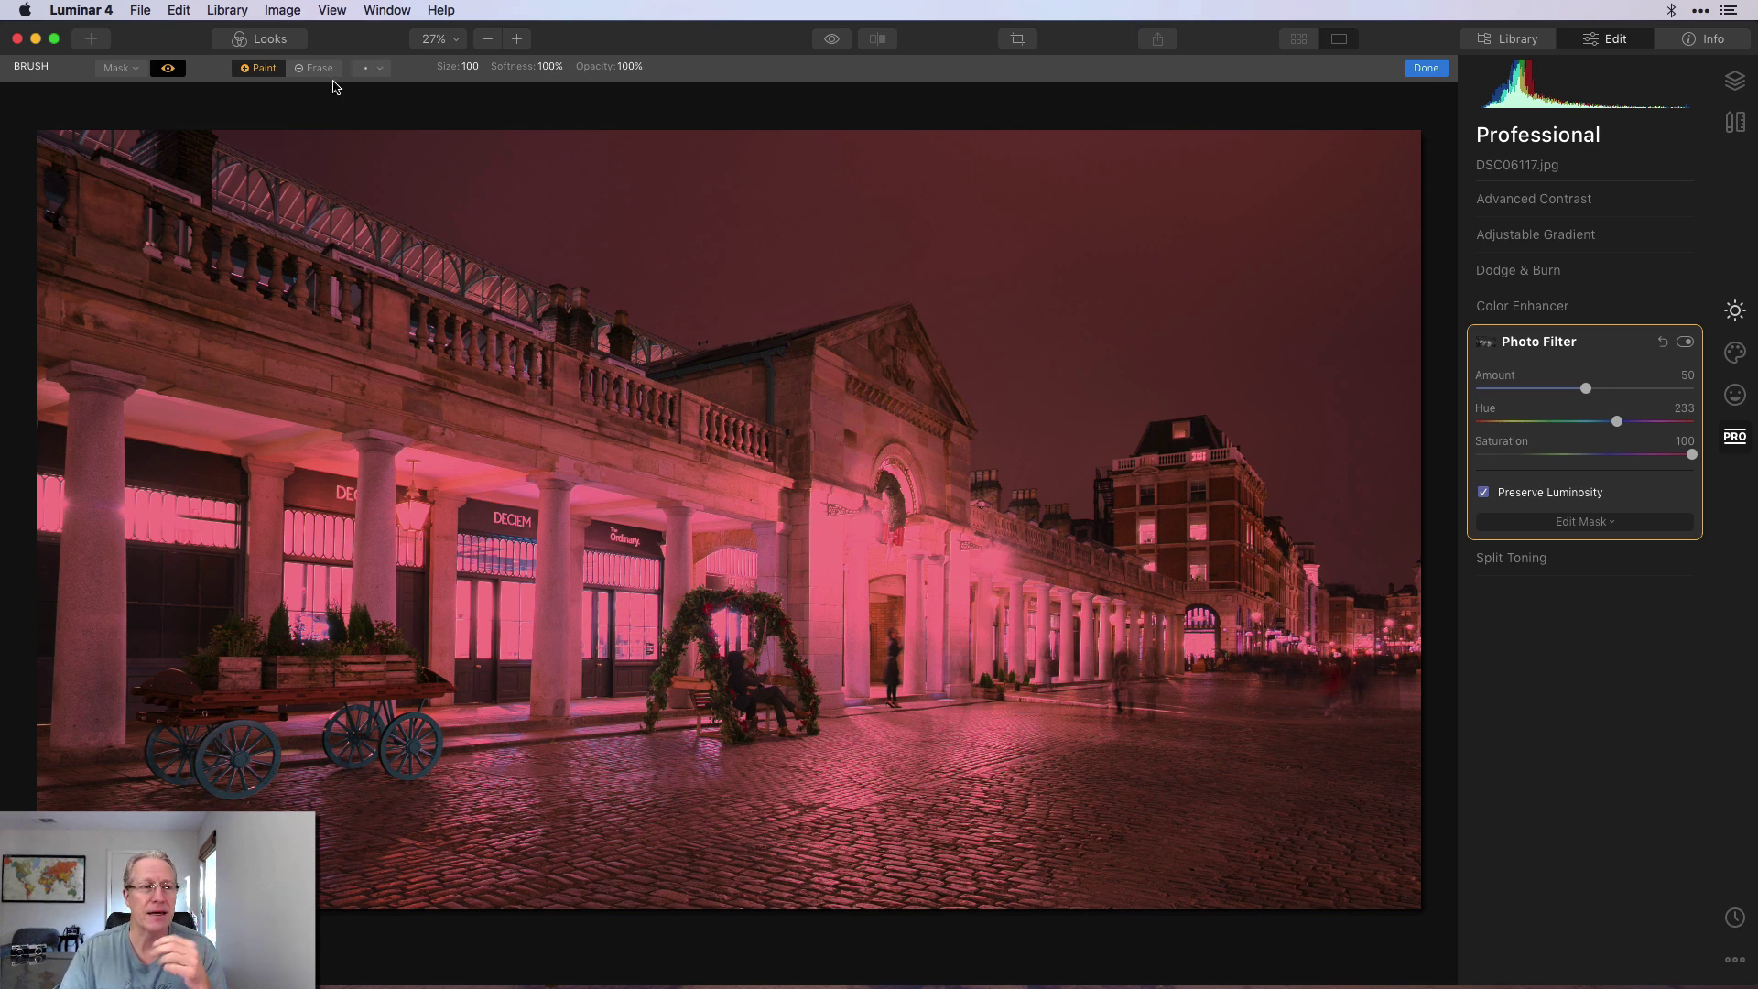
left_click(119, 70)
left_click(125, 92)
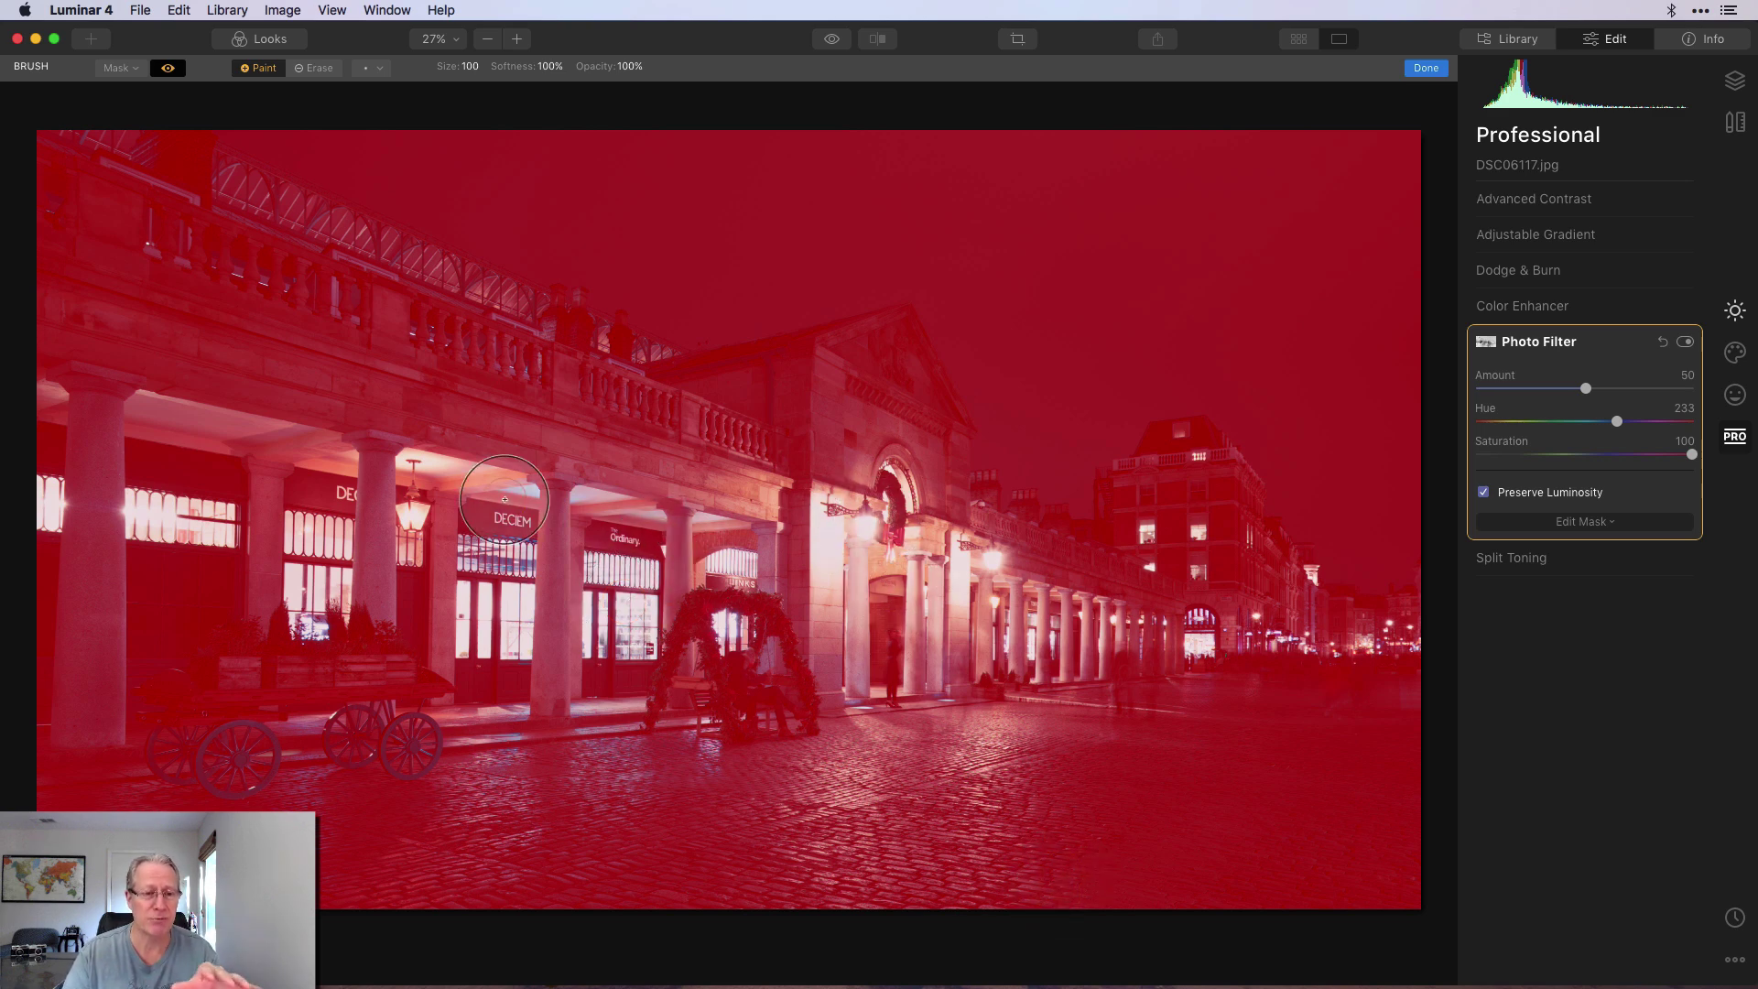
left_click(170, 70)
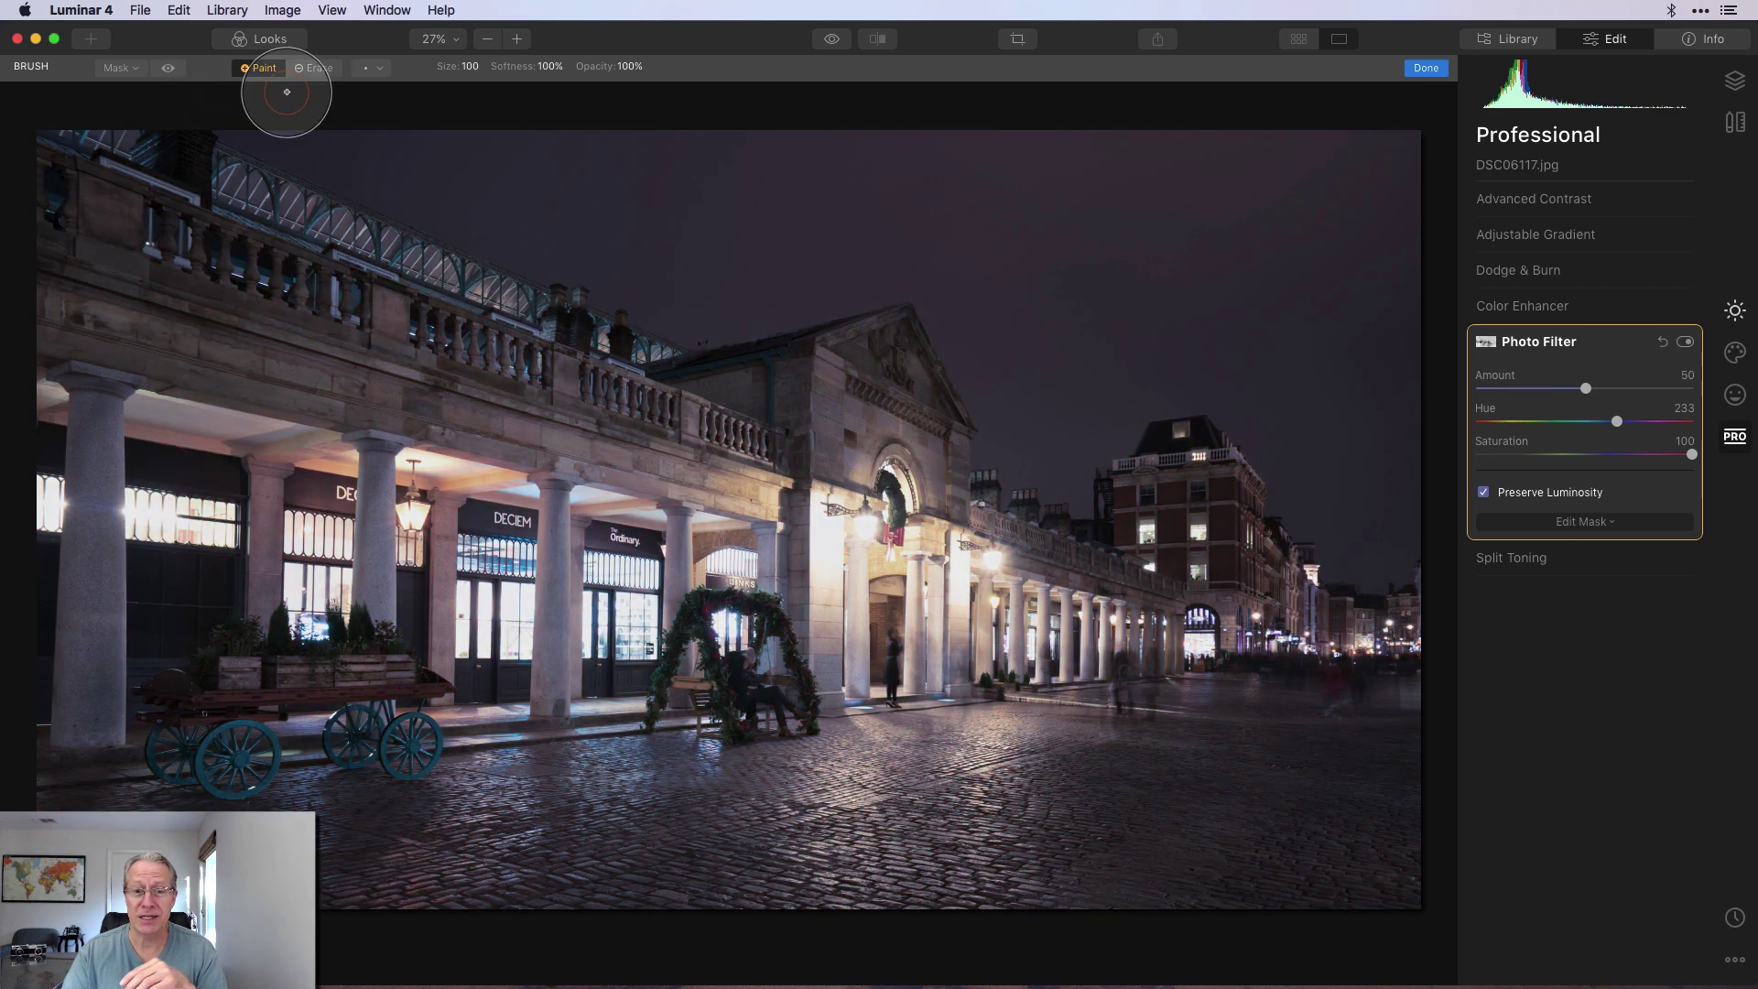
left_click(1426, 68)
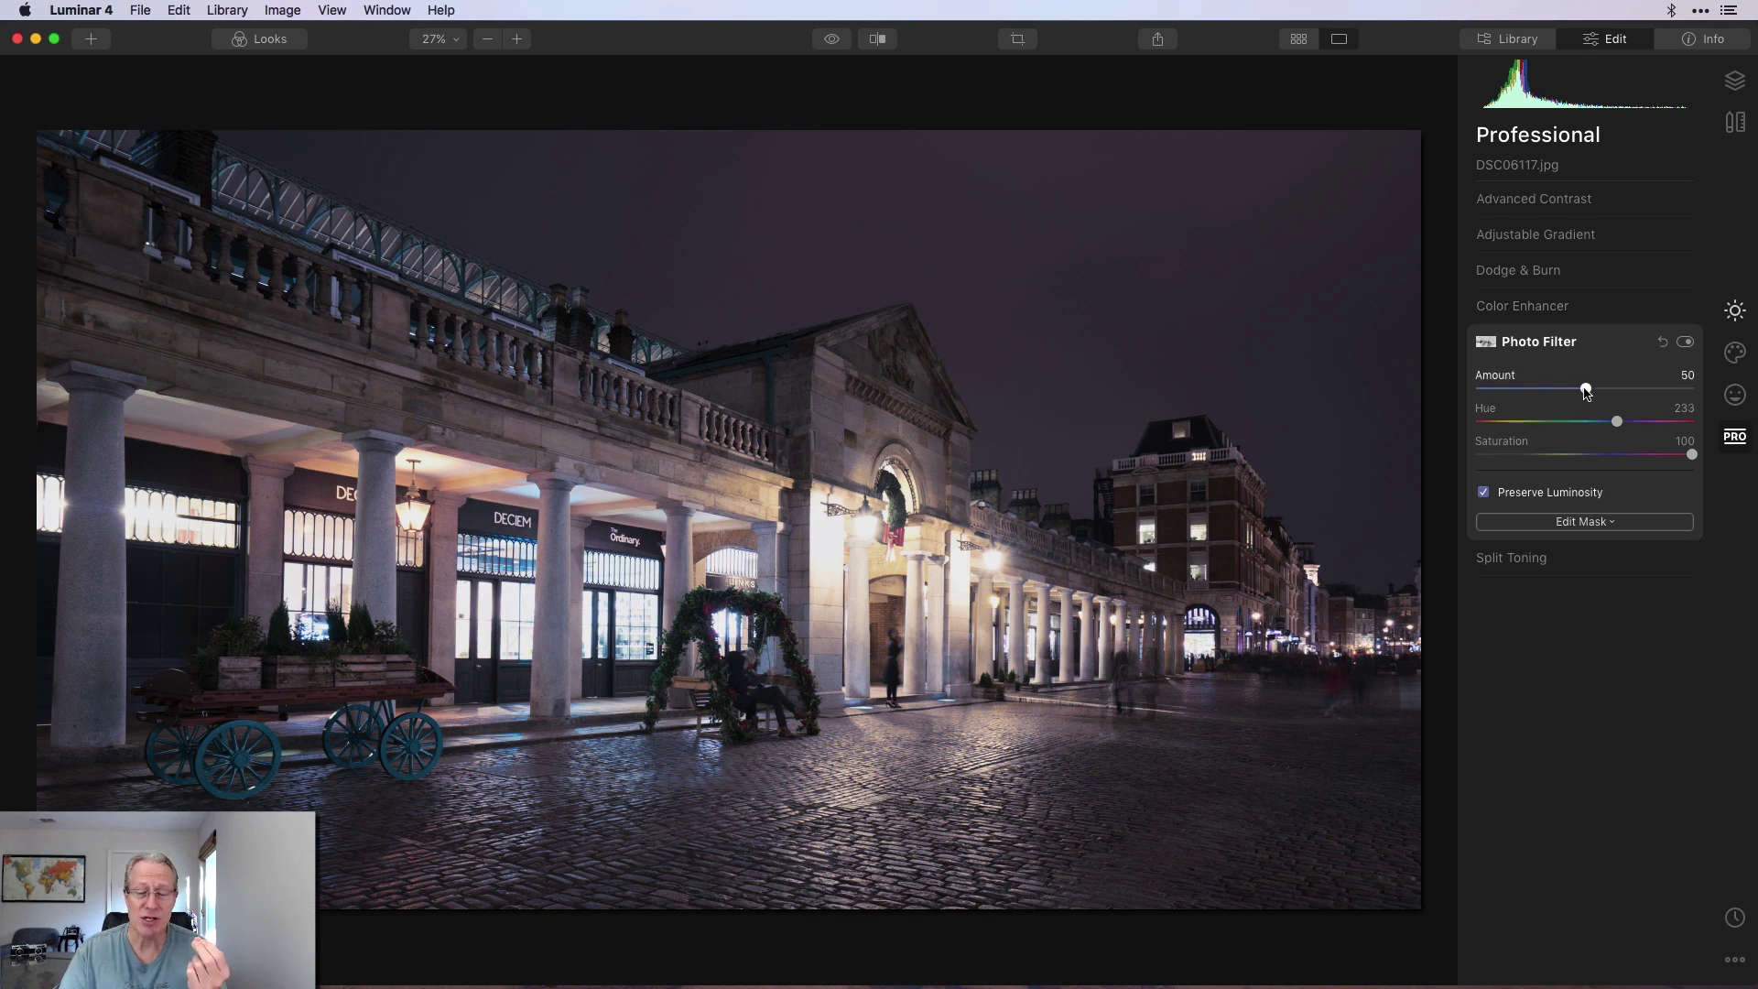
Compare the Photo Filter on and off, then lower its Amount to 37.
left_click(1686, 343)
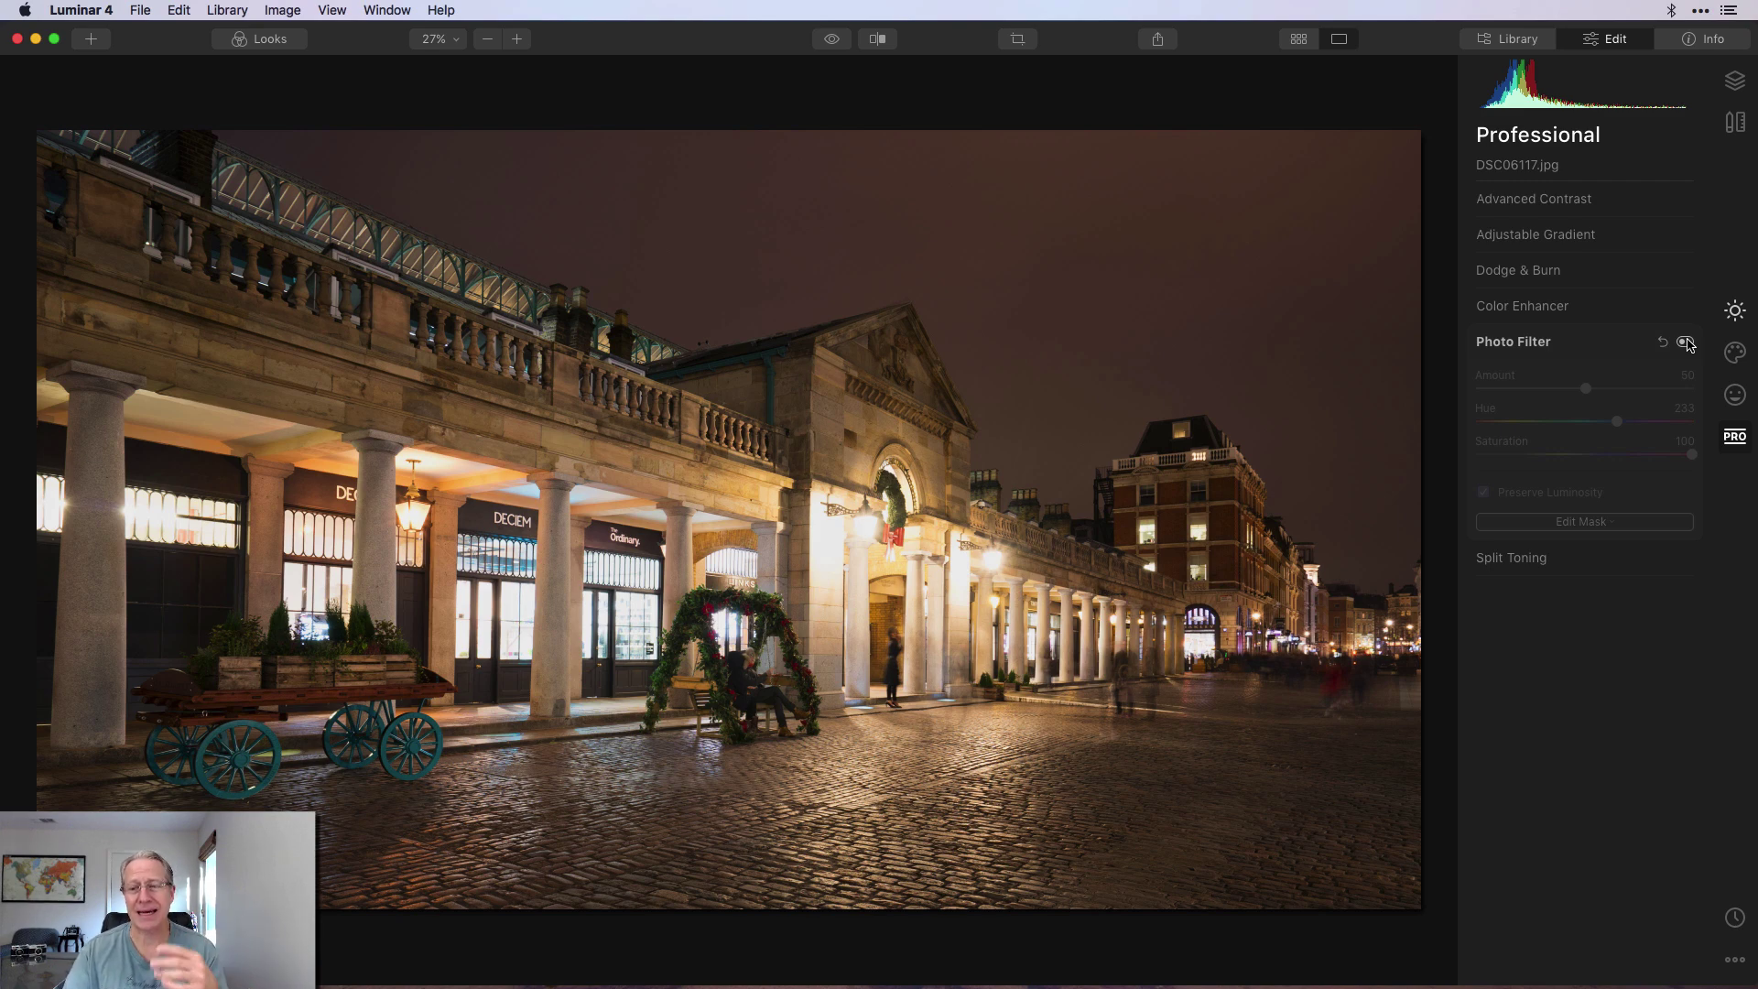
left_click(1685, 343)
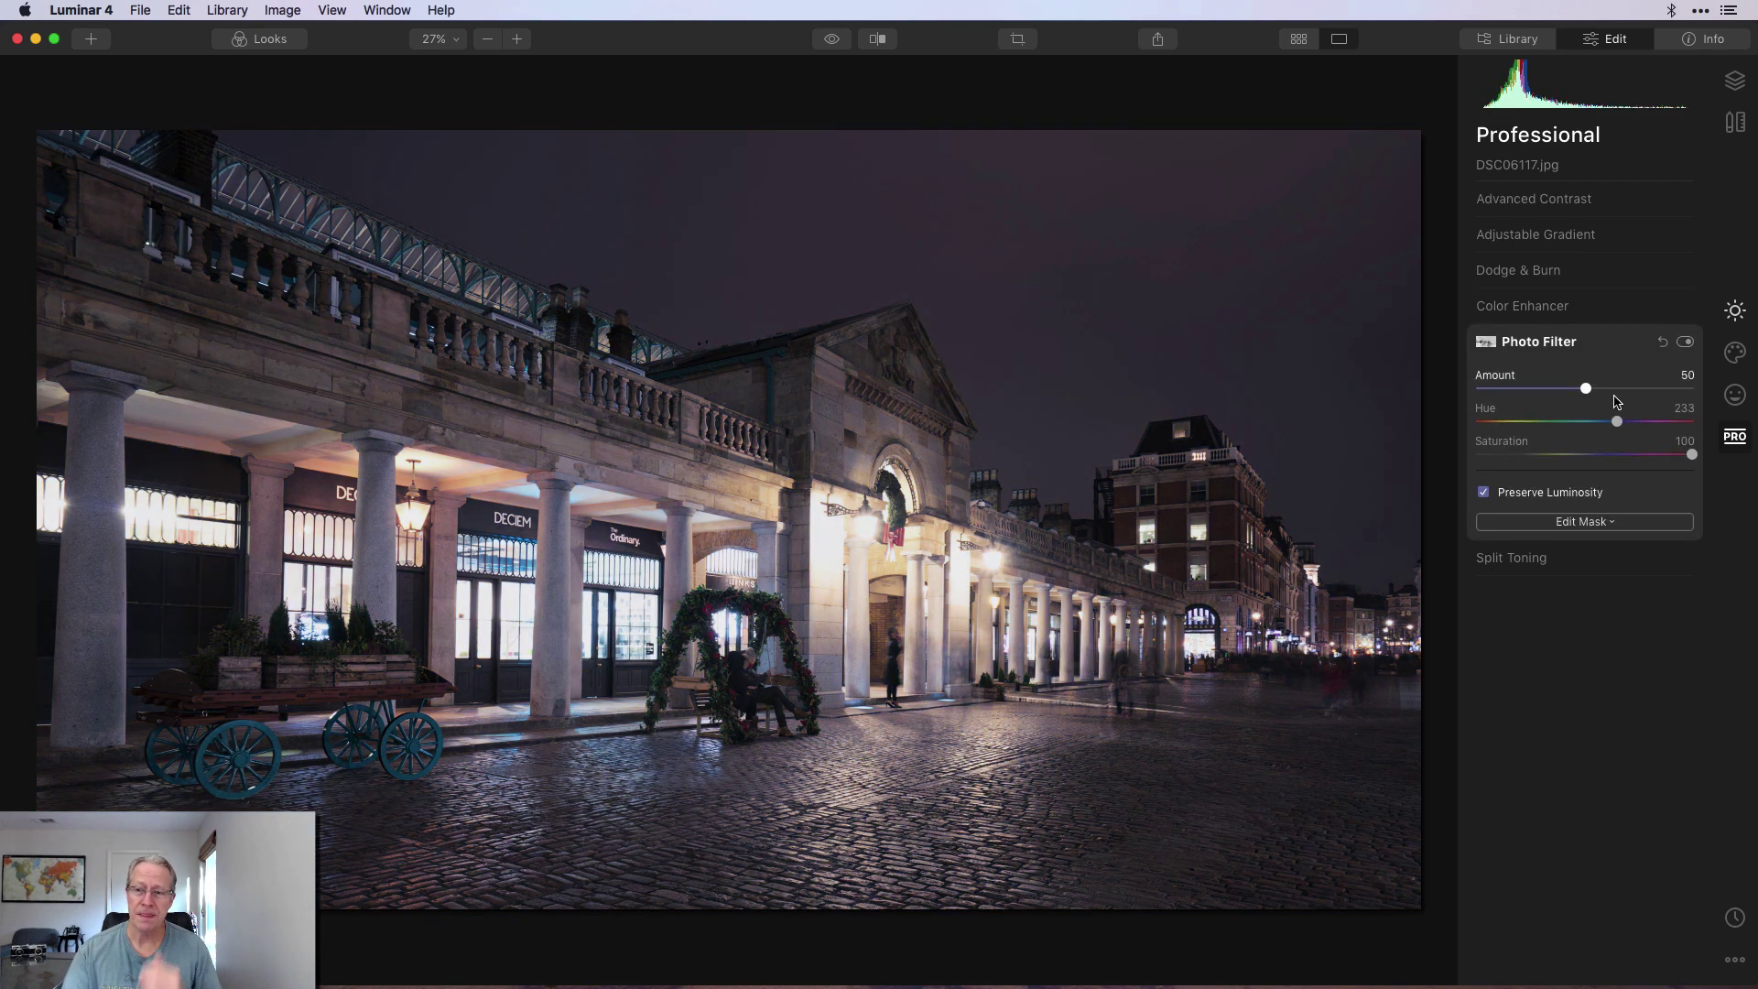
left_click_drag(1585, 388, 1560, 392)
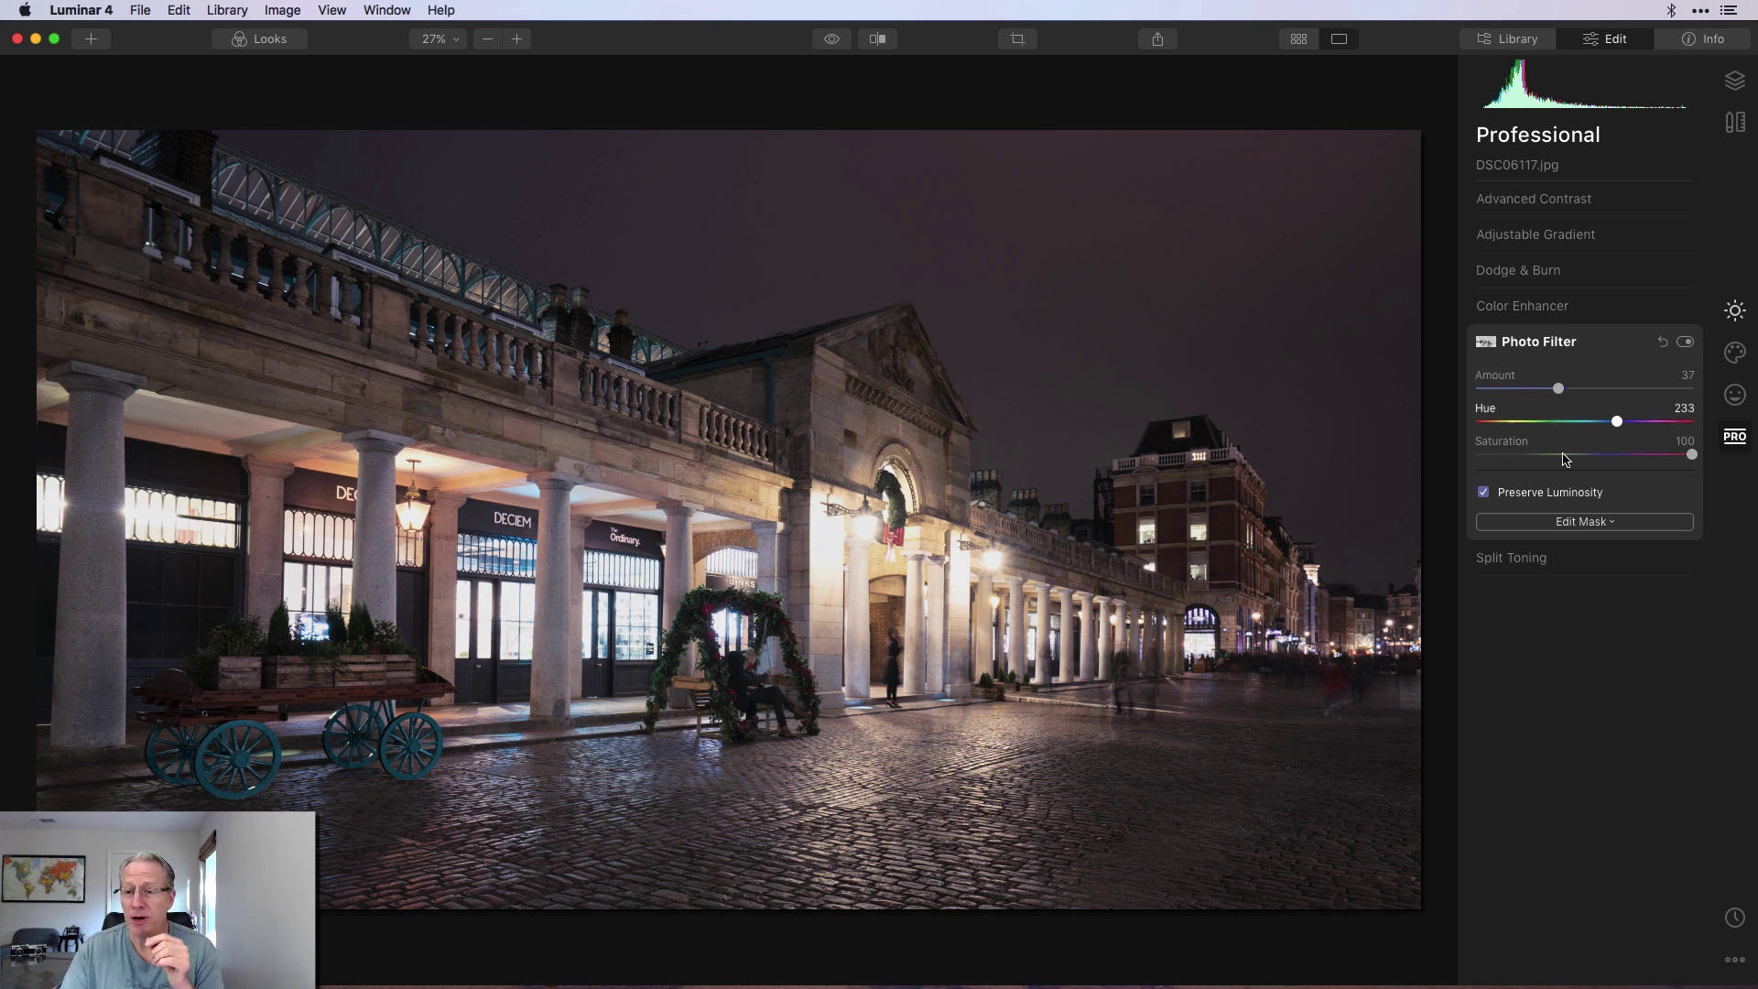
Review the Photo Filter's brush mask and confirm it unchanged.
left_click(1564, 525)
left_click(1539, 548)
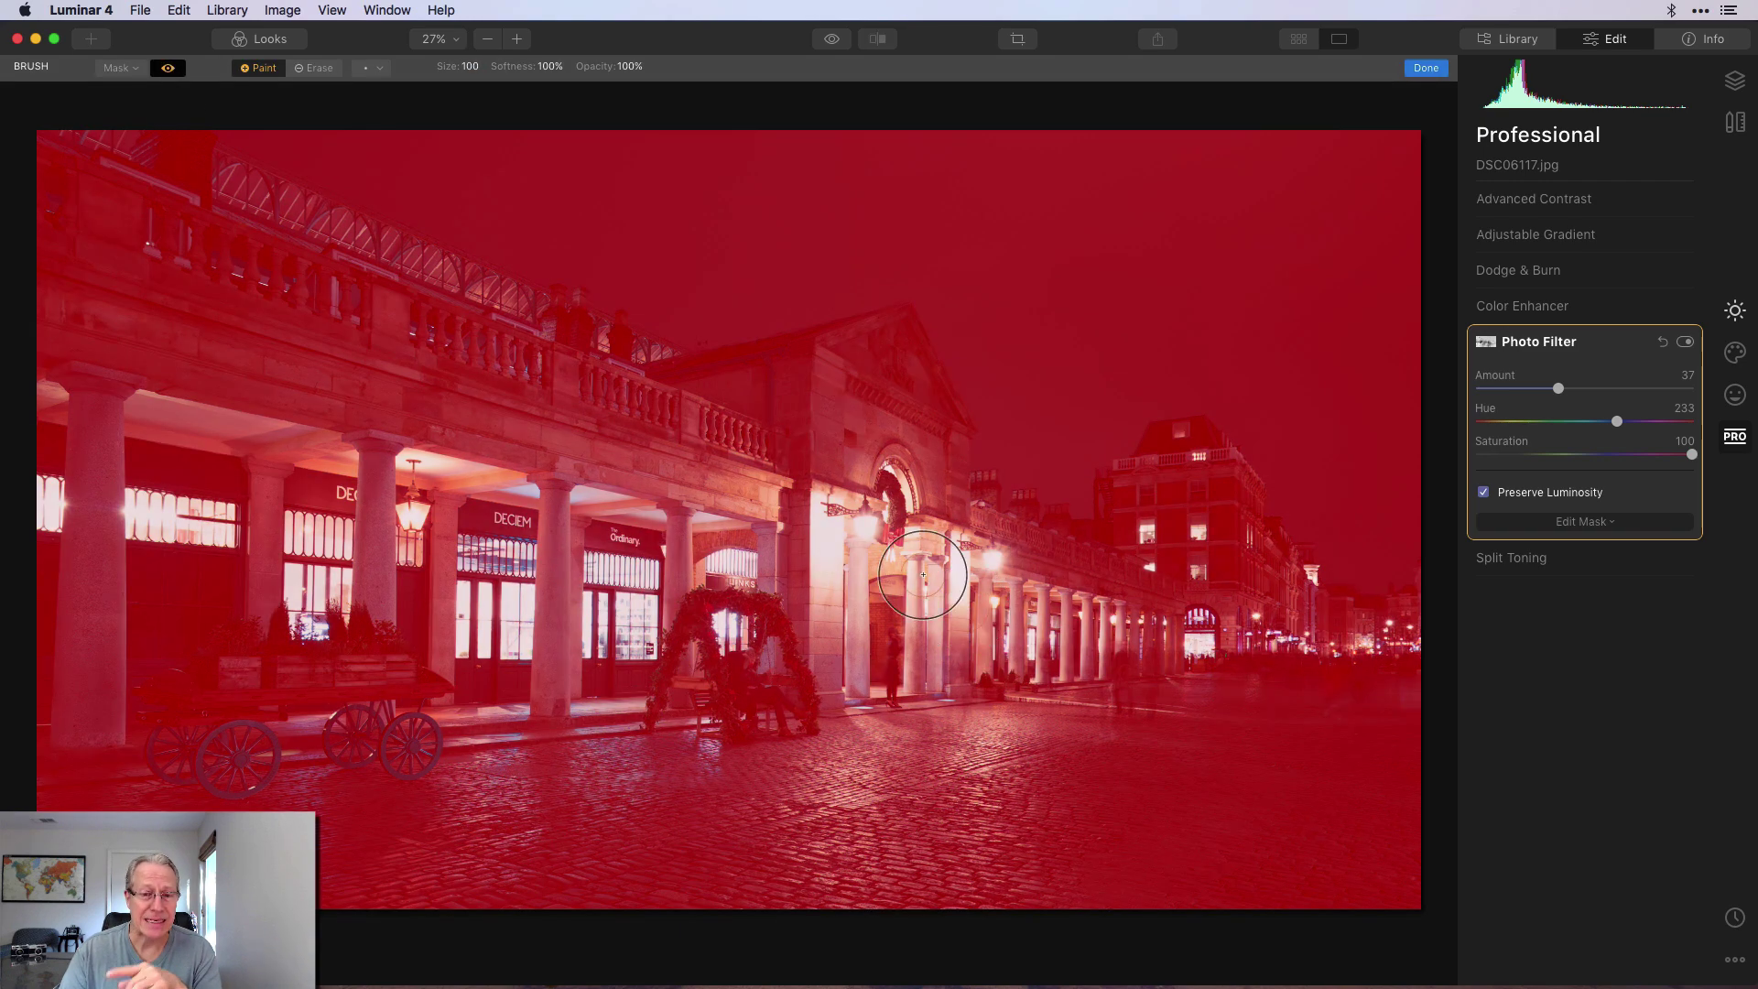
left_click(170, 69)
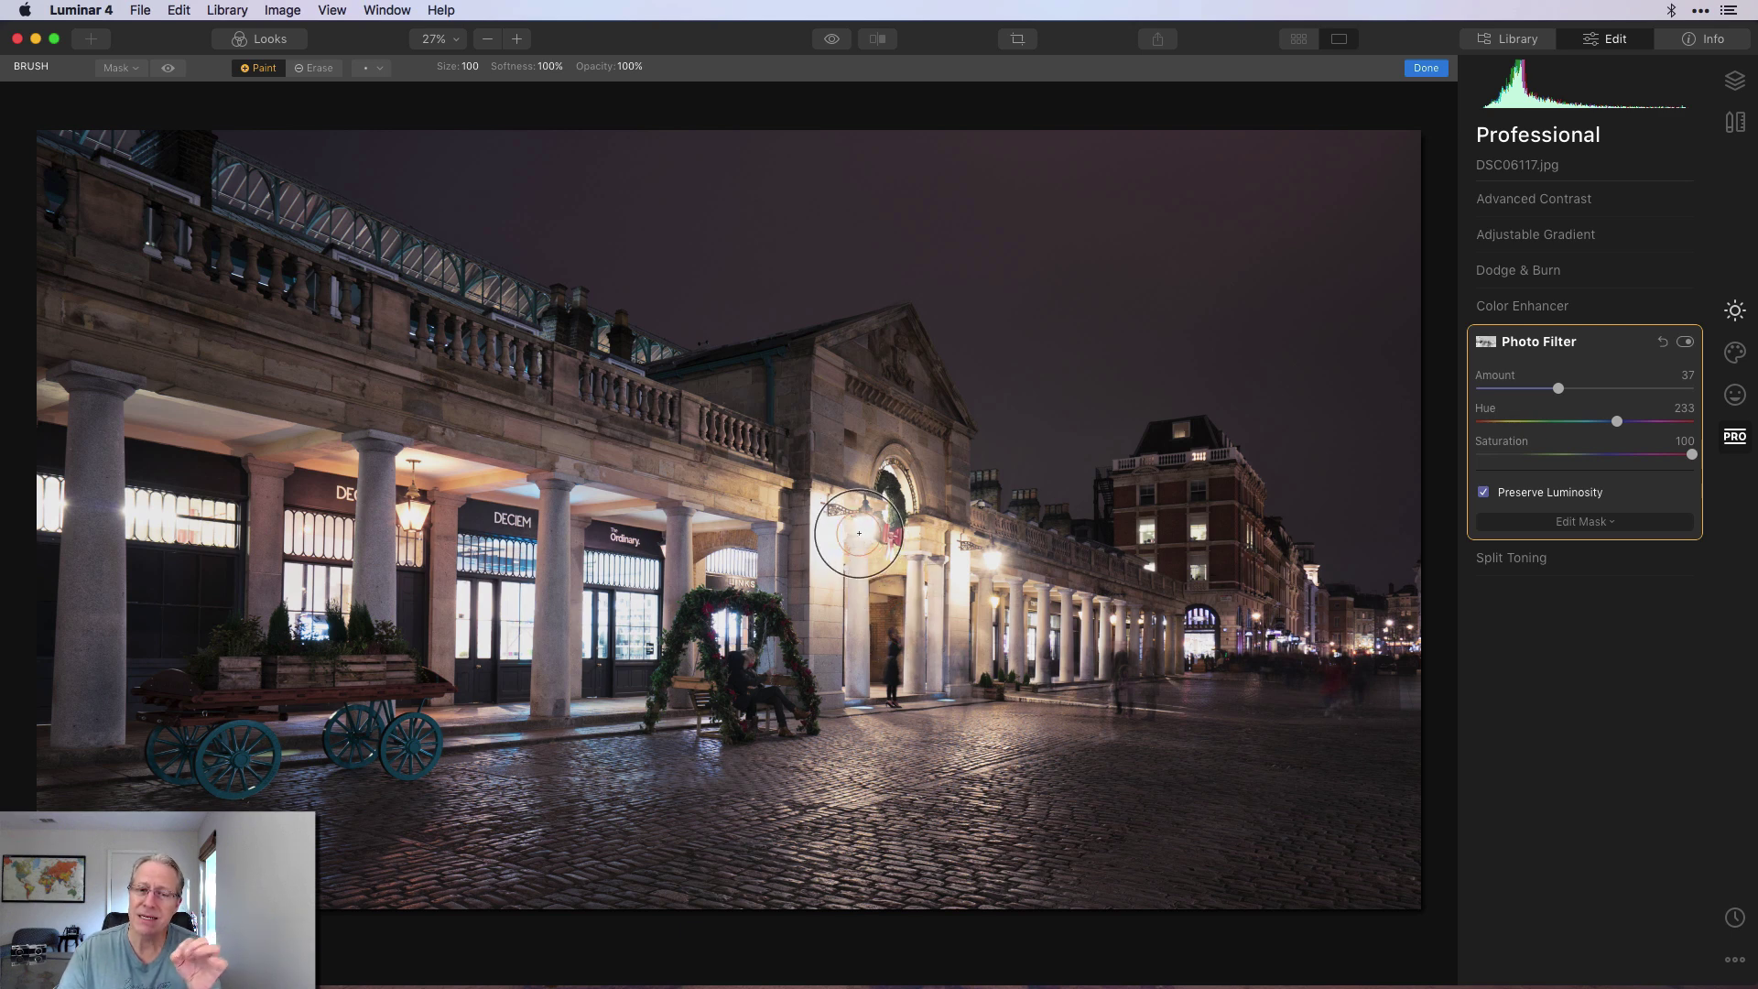
left_click(1436, 71)
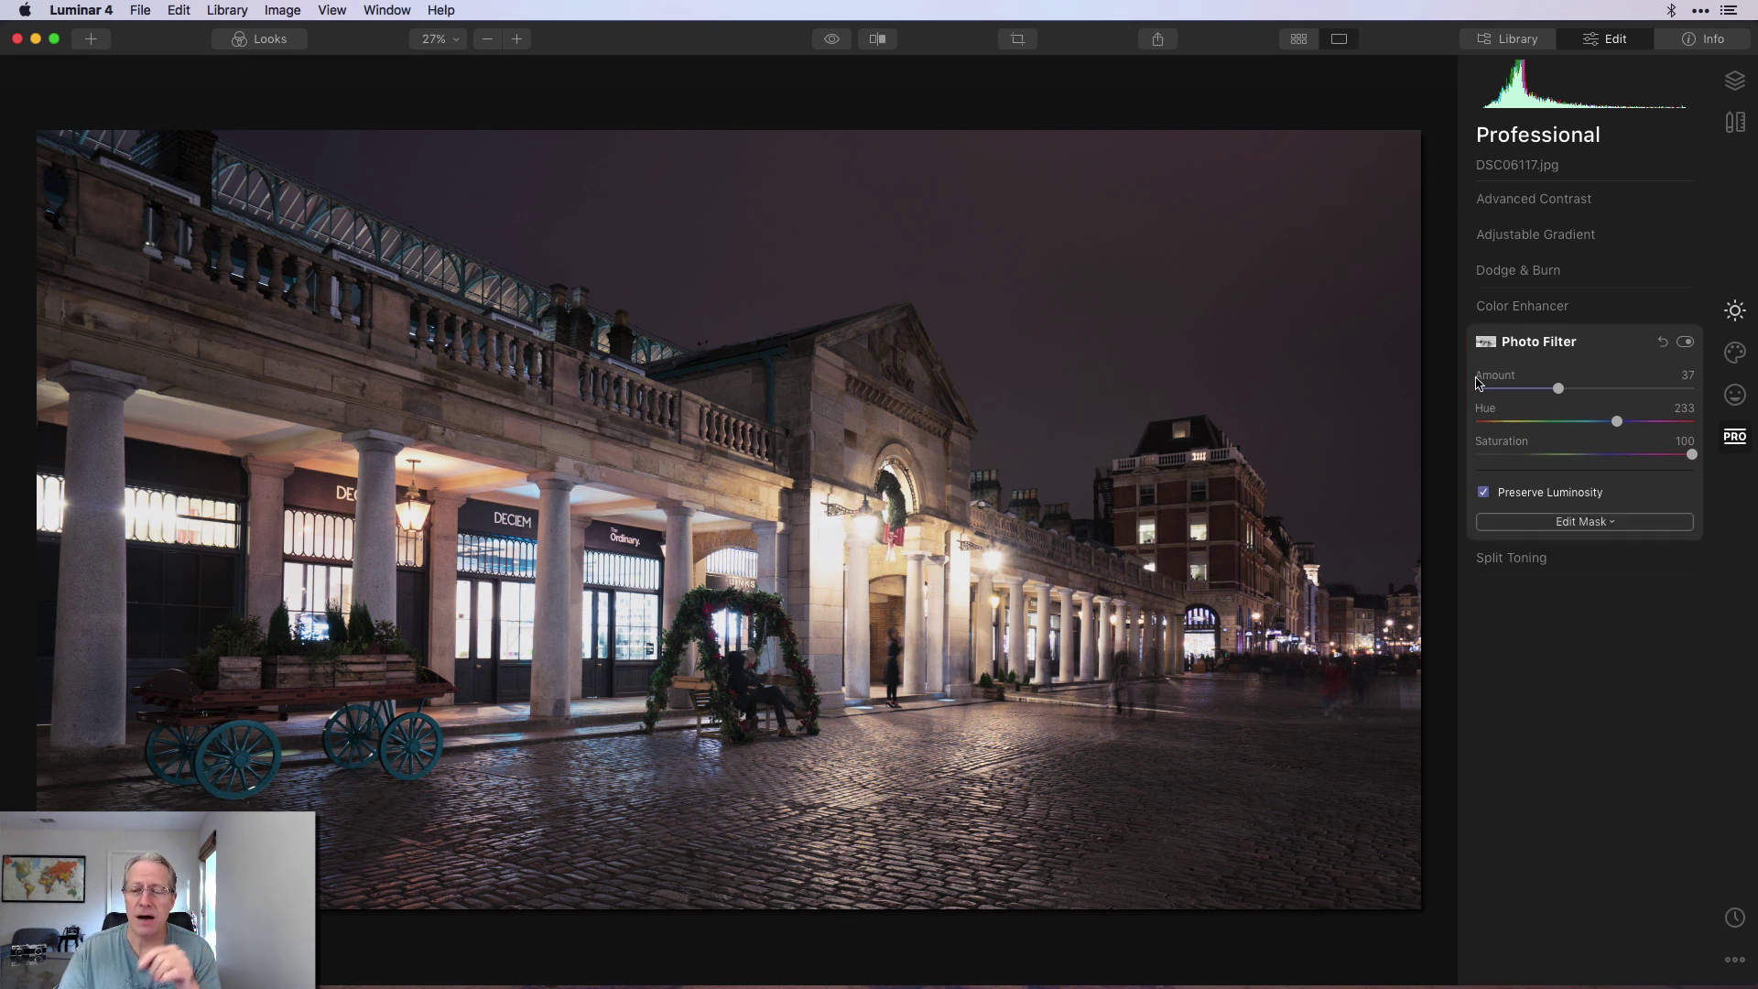
left_click(832, 40)
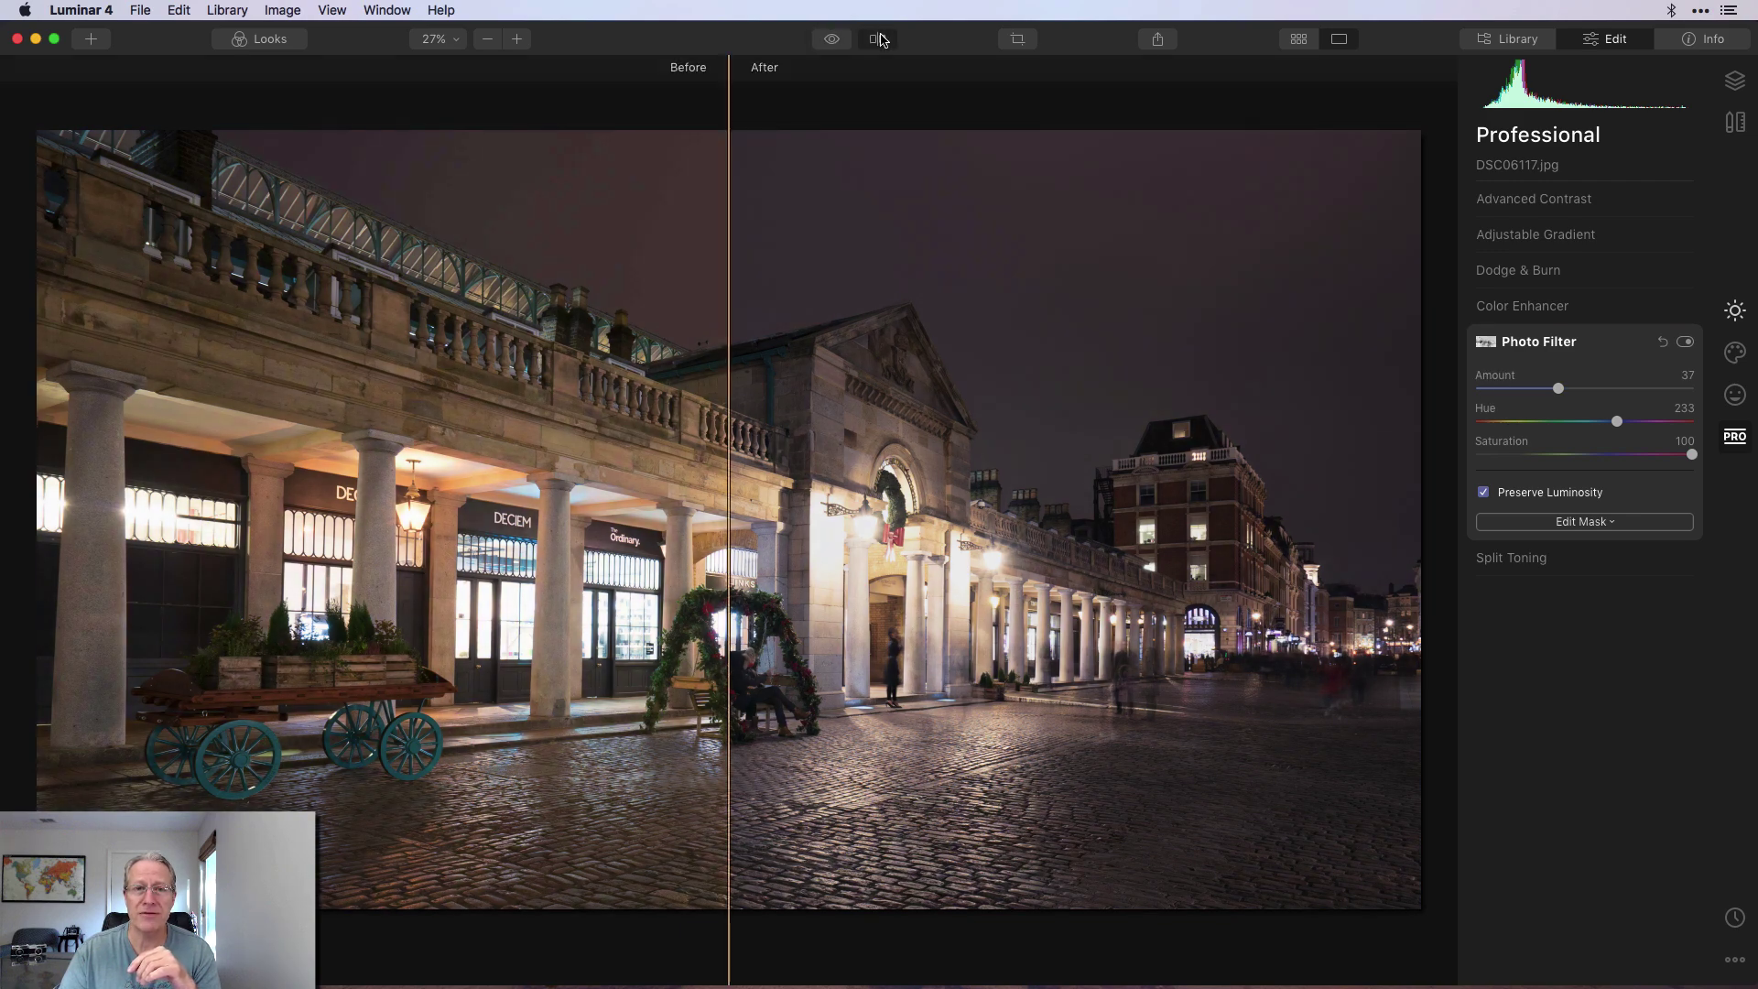
left_click(878, 40)
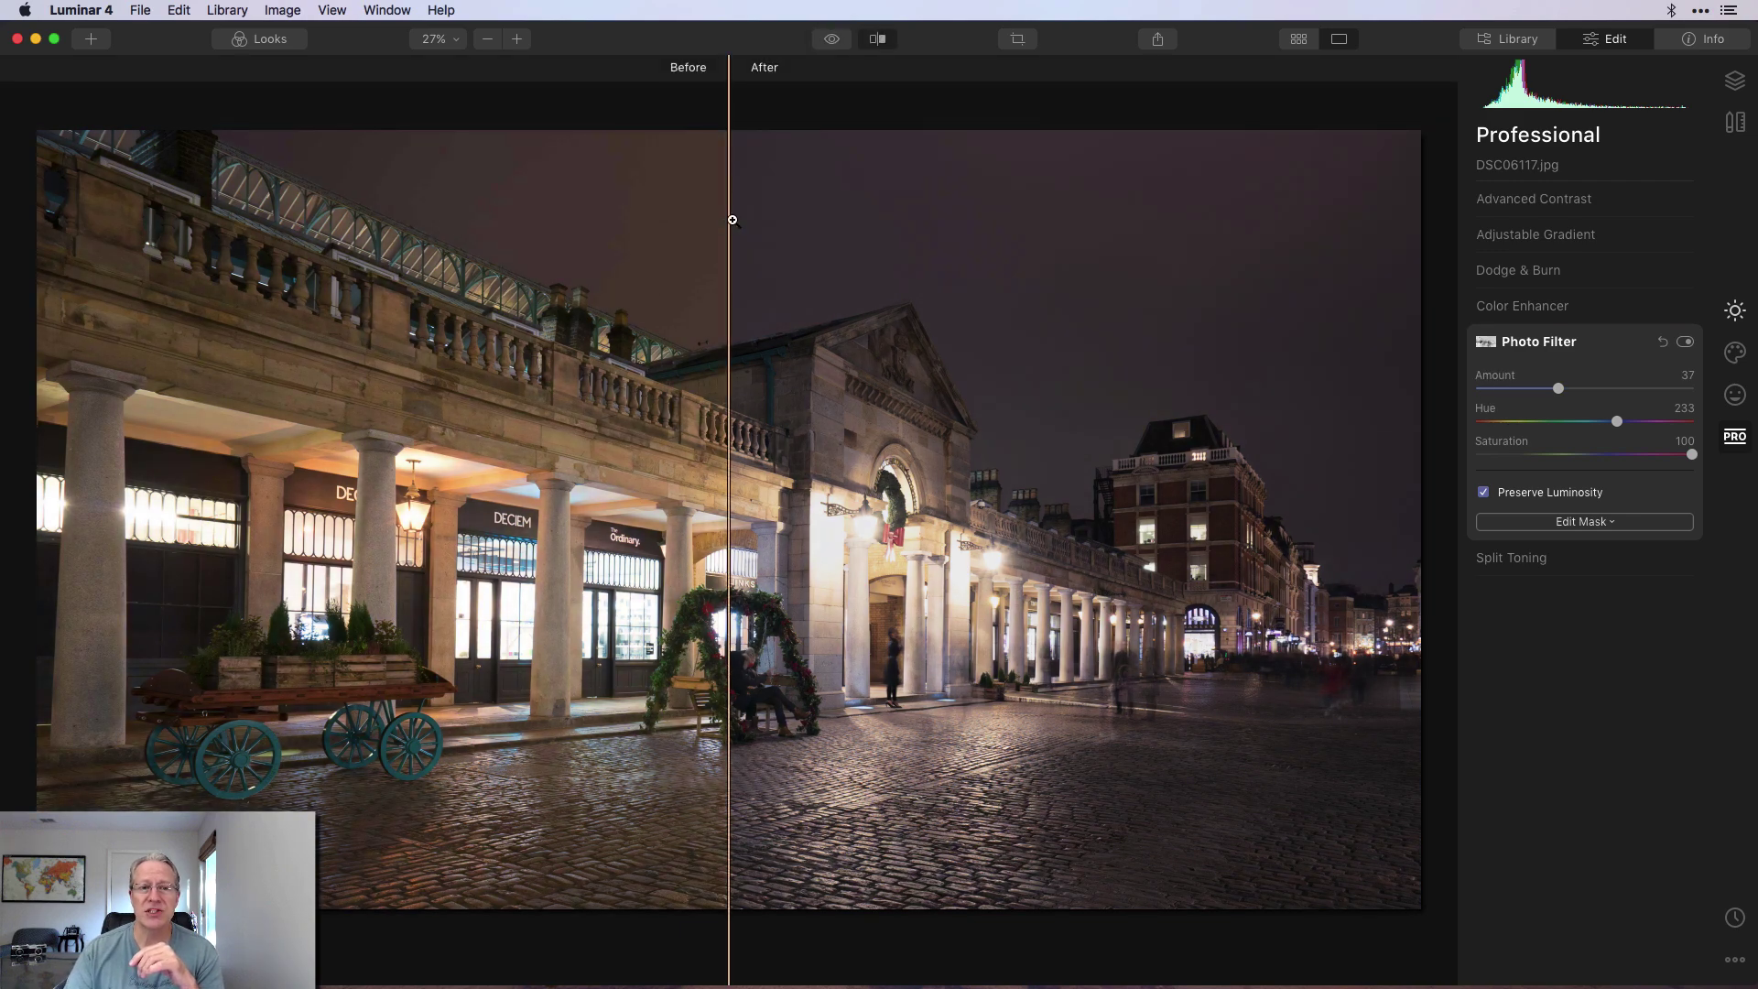
left_click_drag(733, 220, 689, 173)
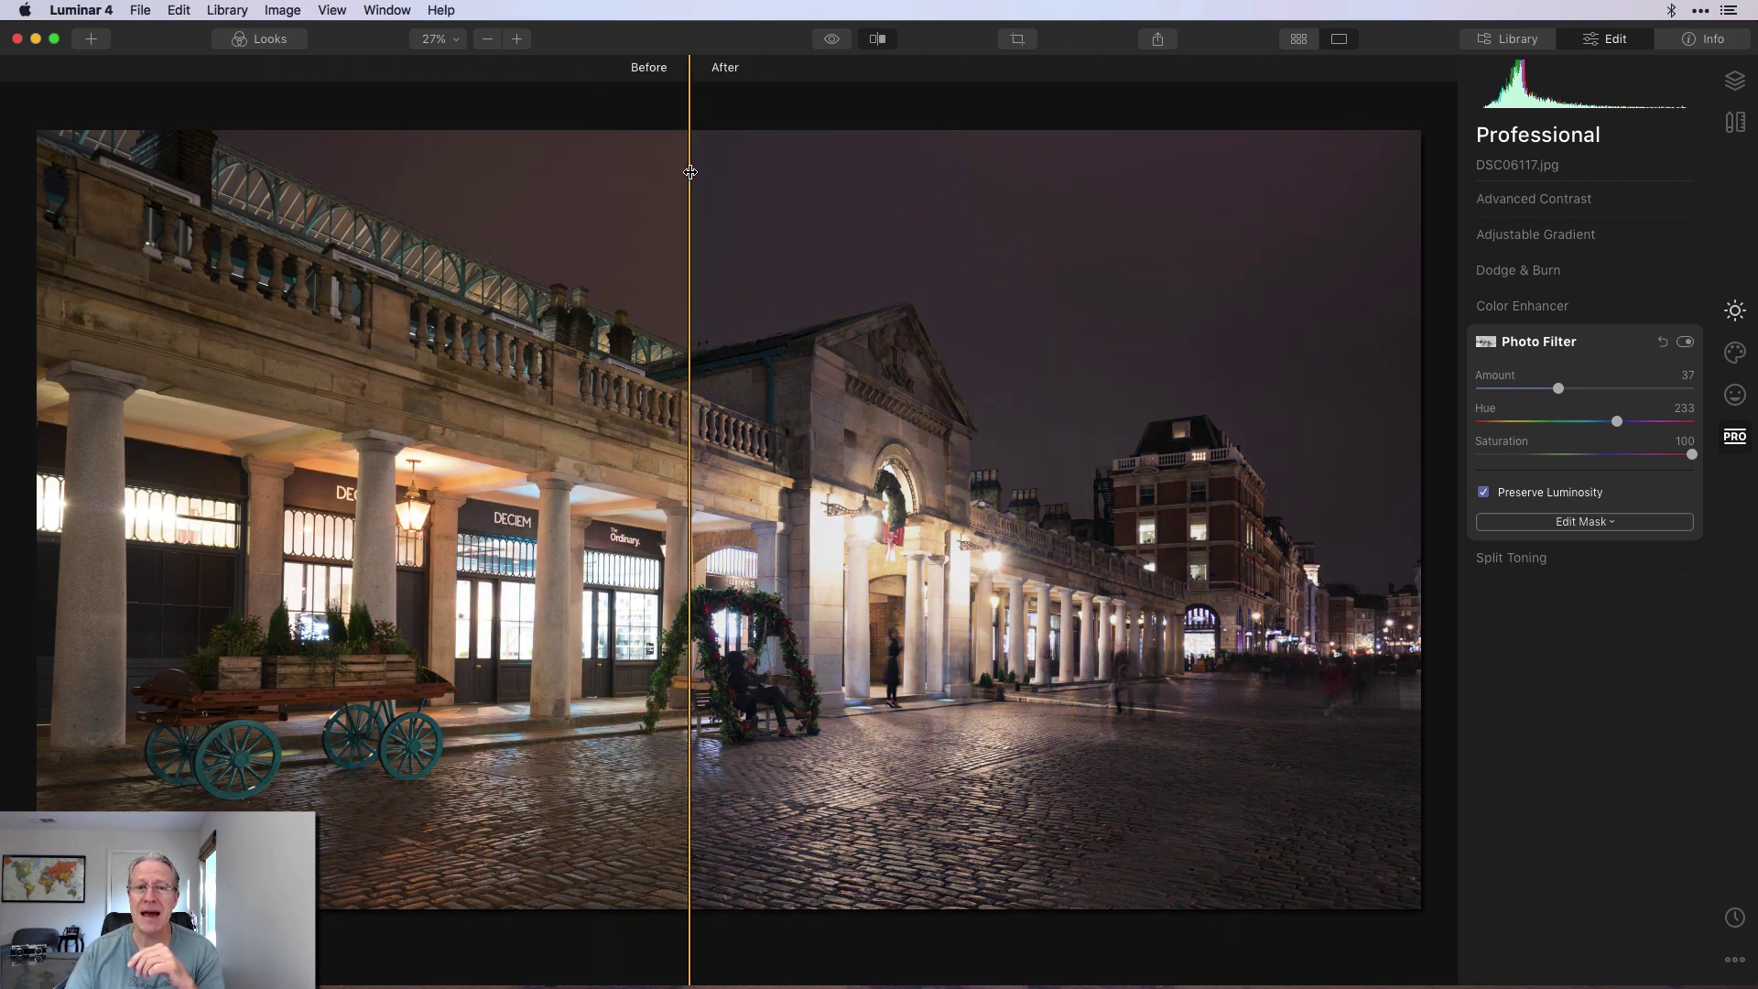
left_click(879, 40)
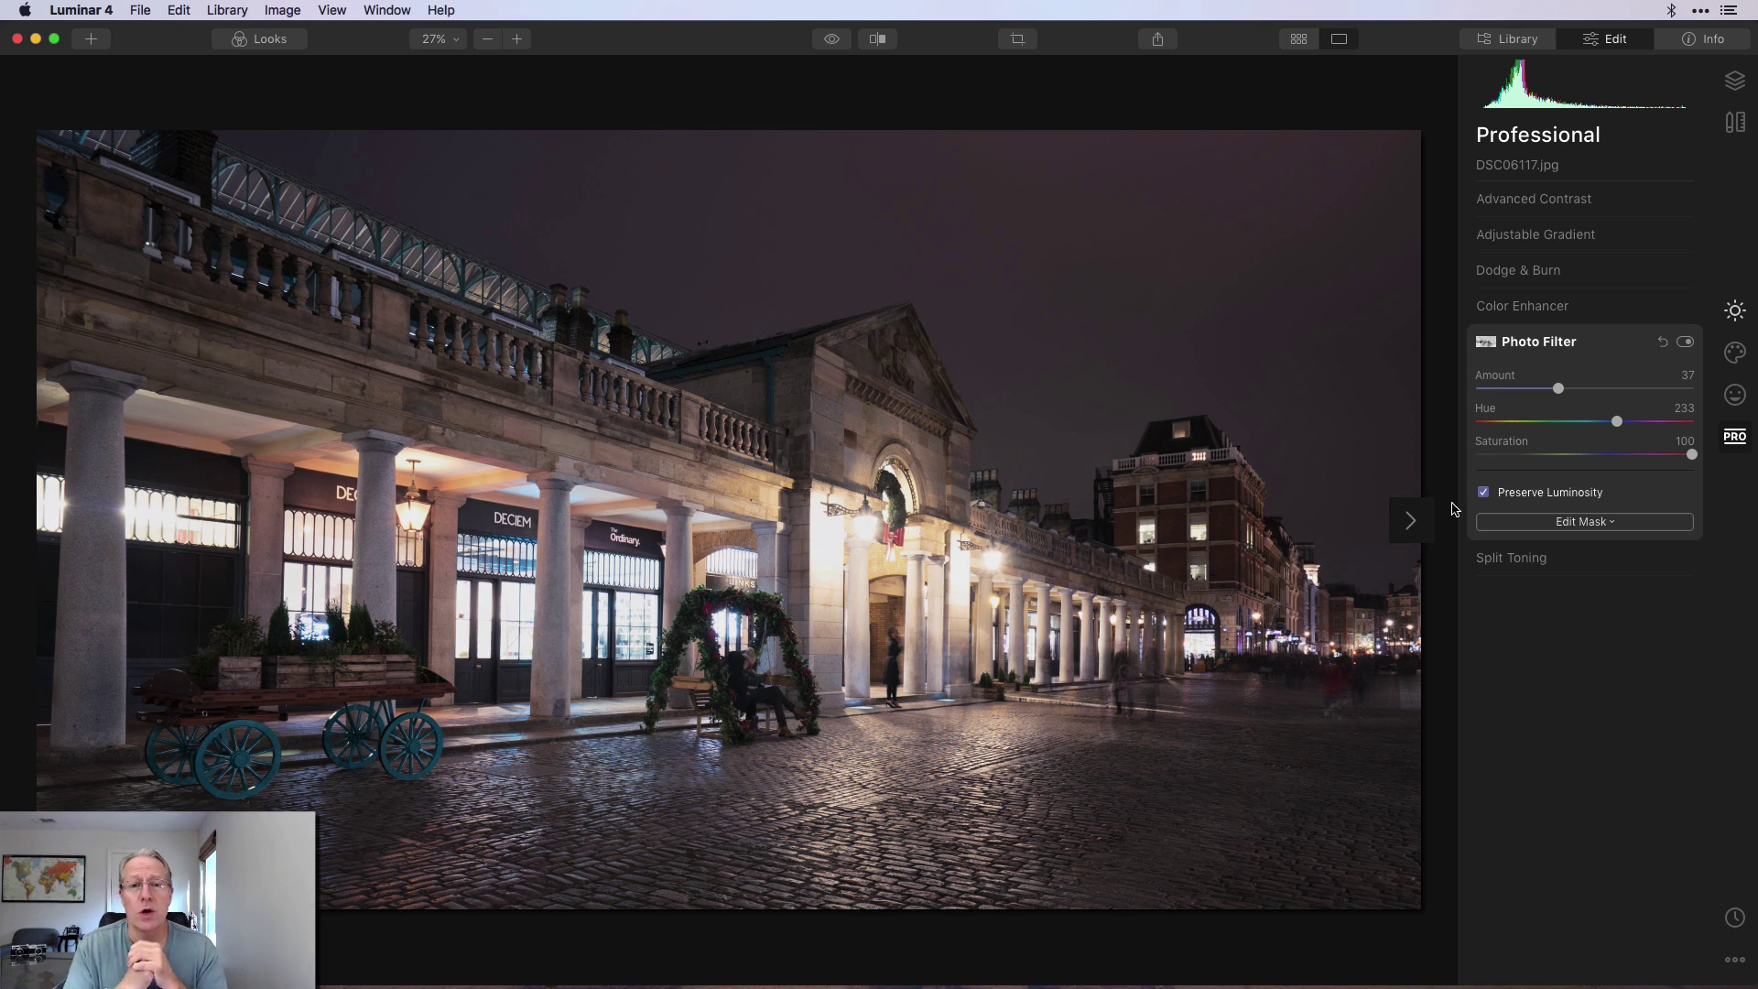
left_click(1505, 522)
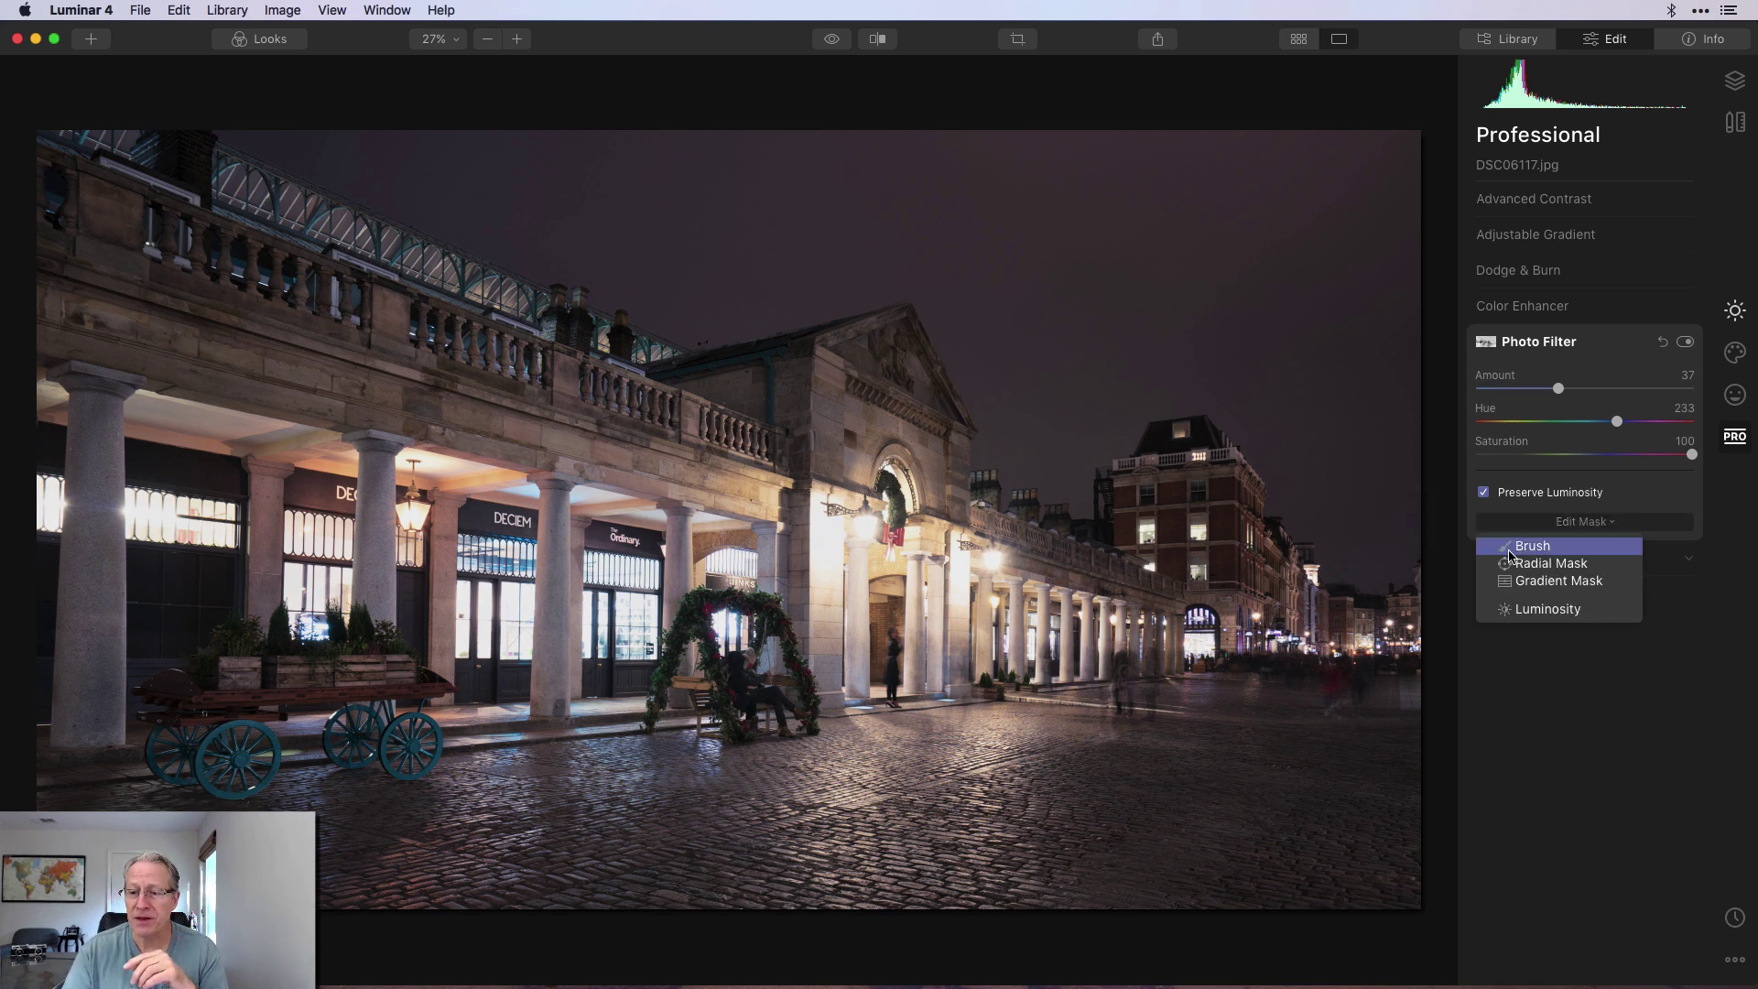
left_click(1509, 549)
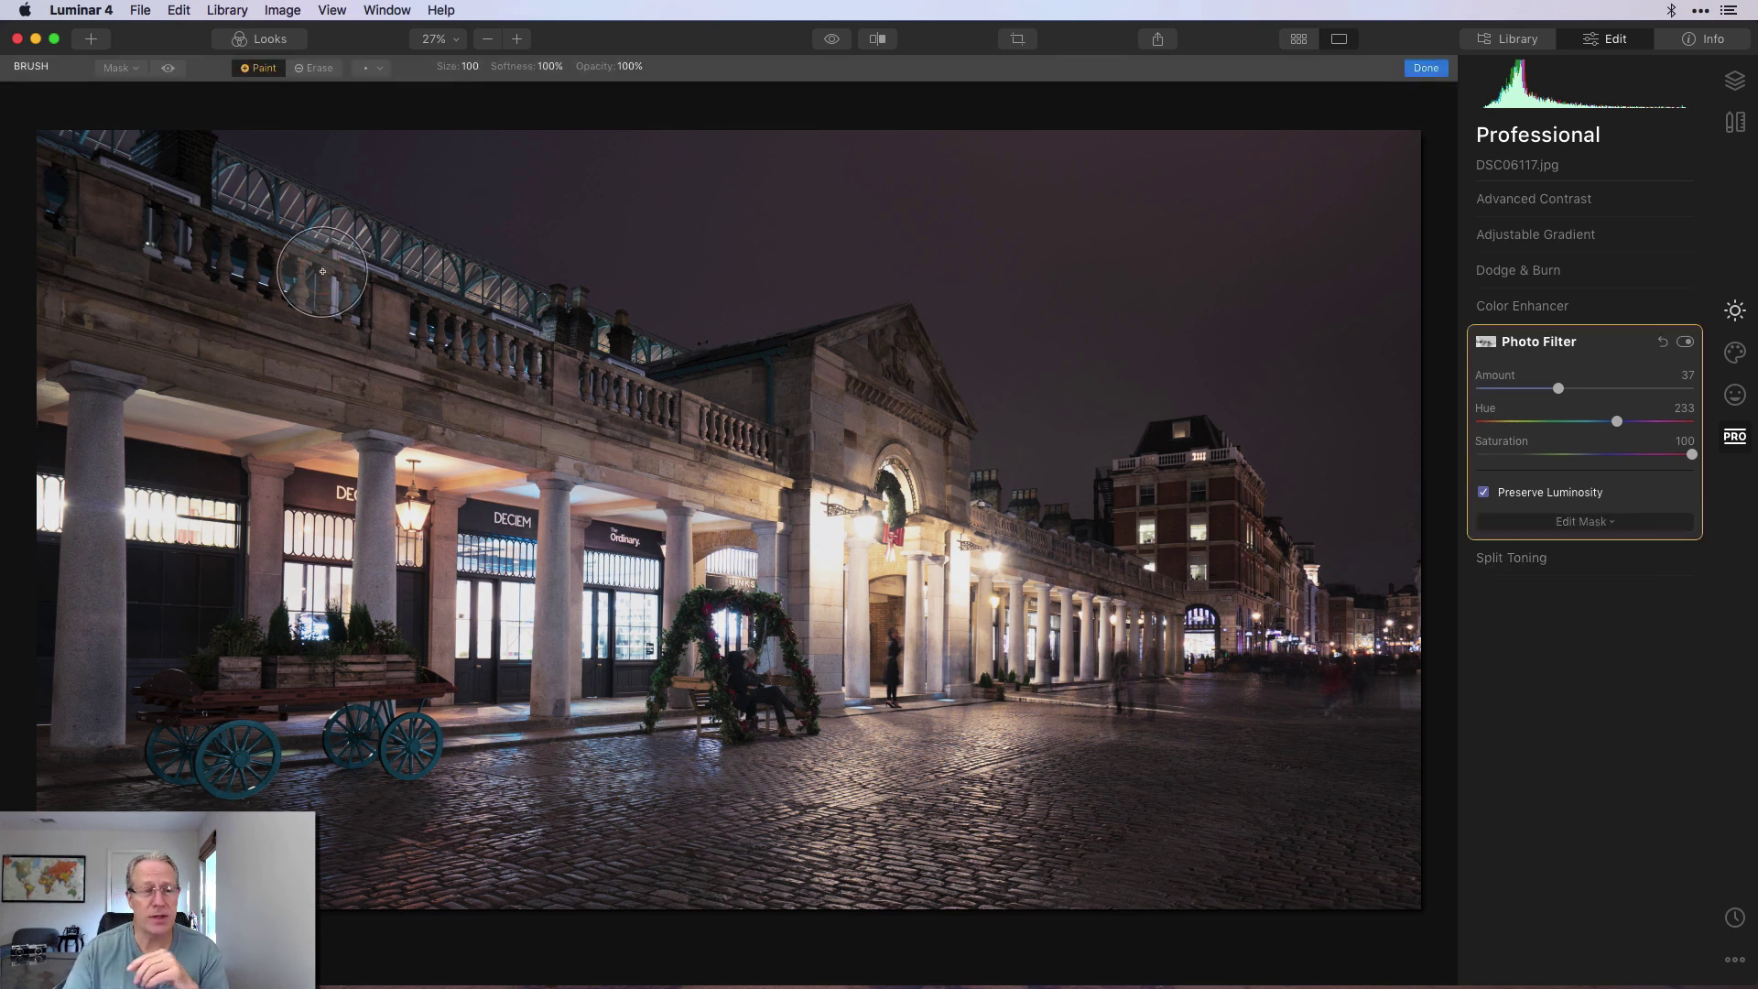
left_click(169, 71)
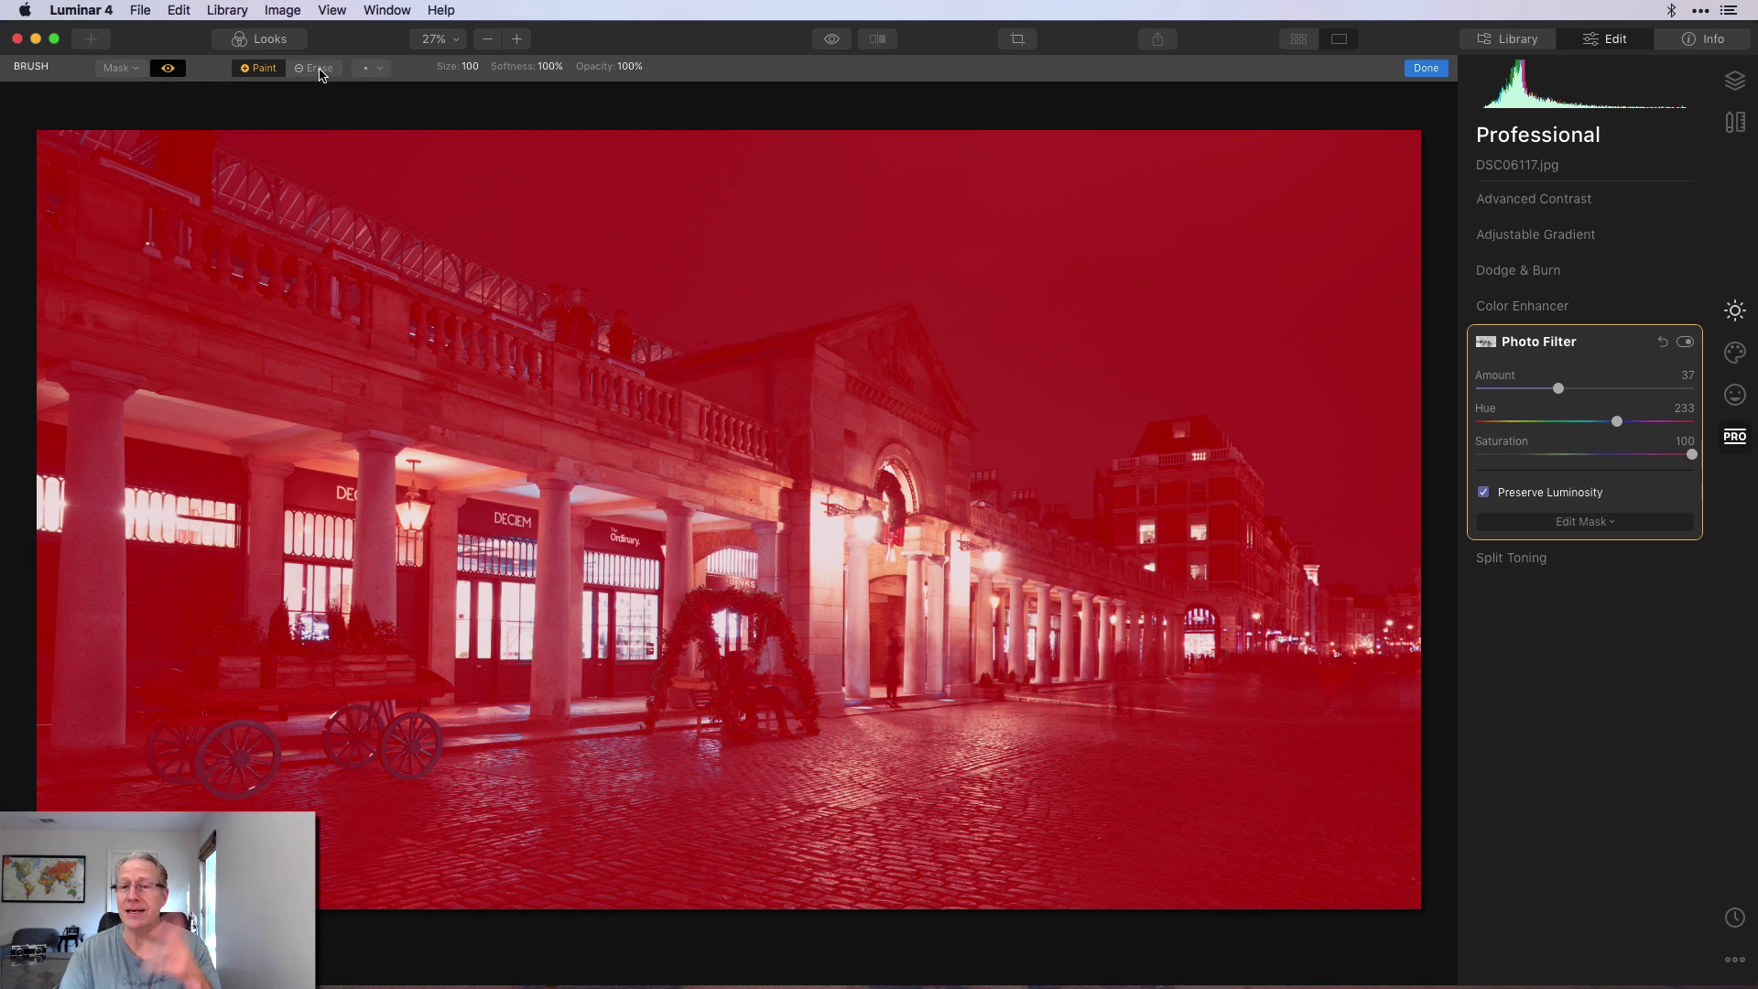
left_click(171, 70)
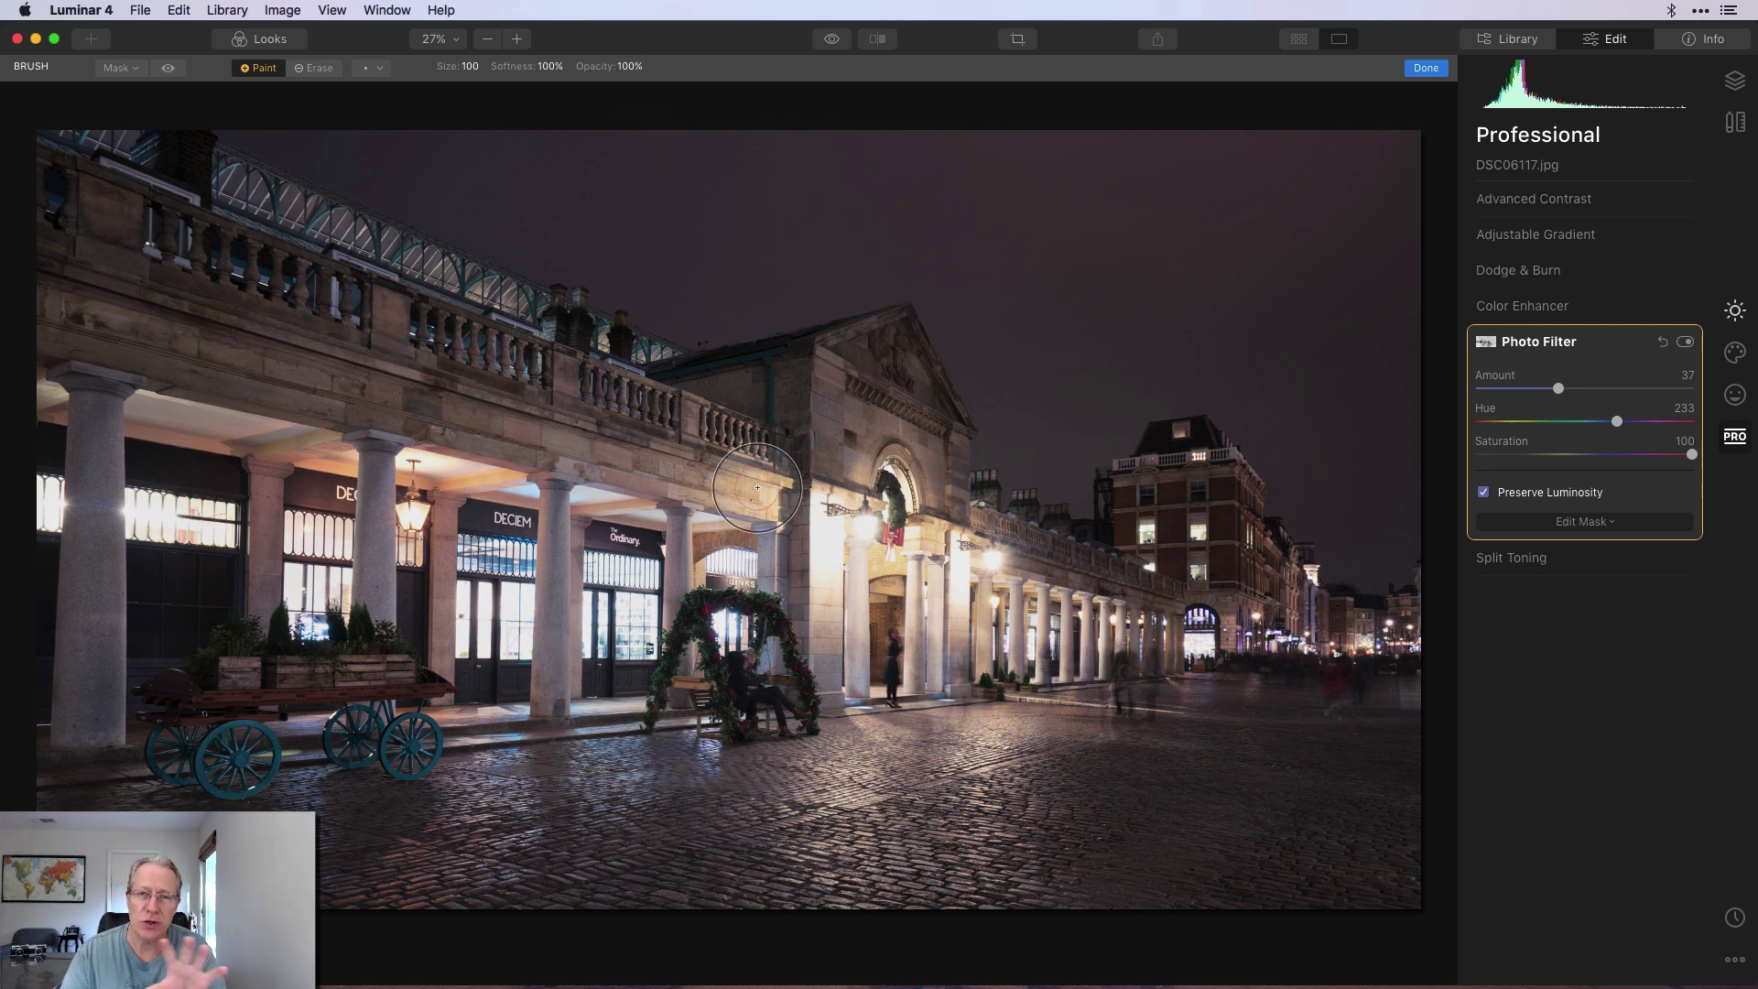
left_click(1425, 67)
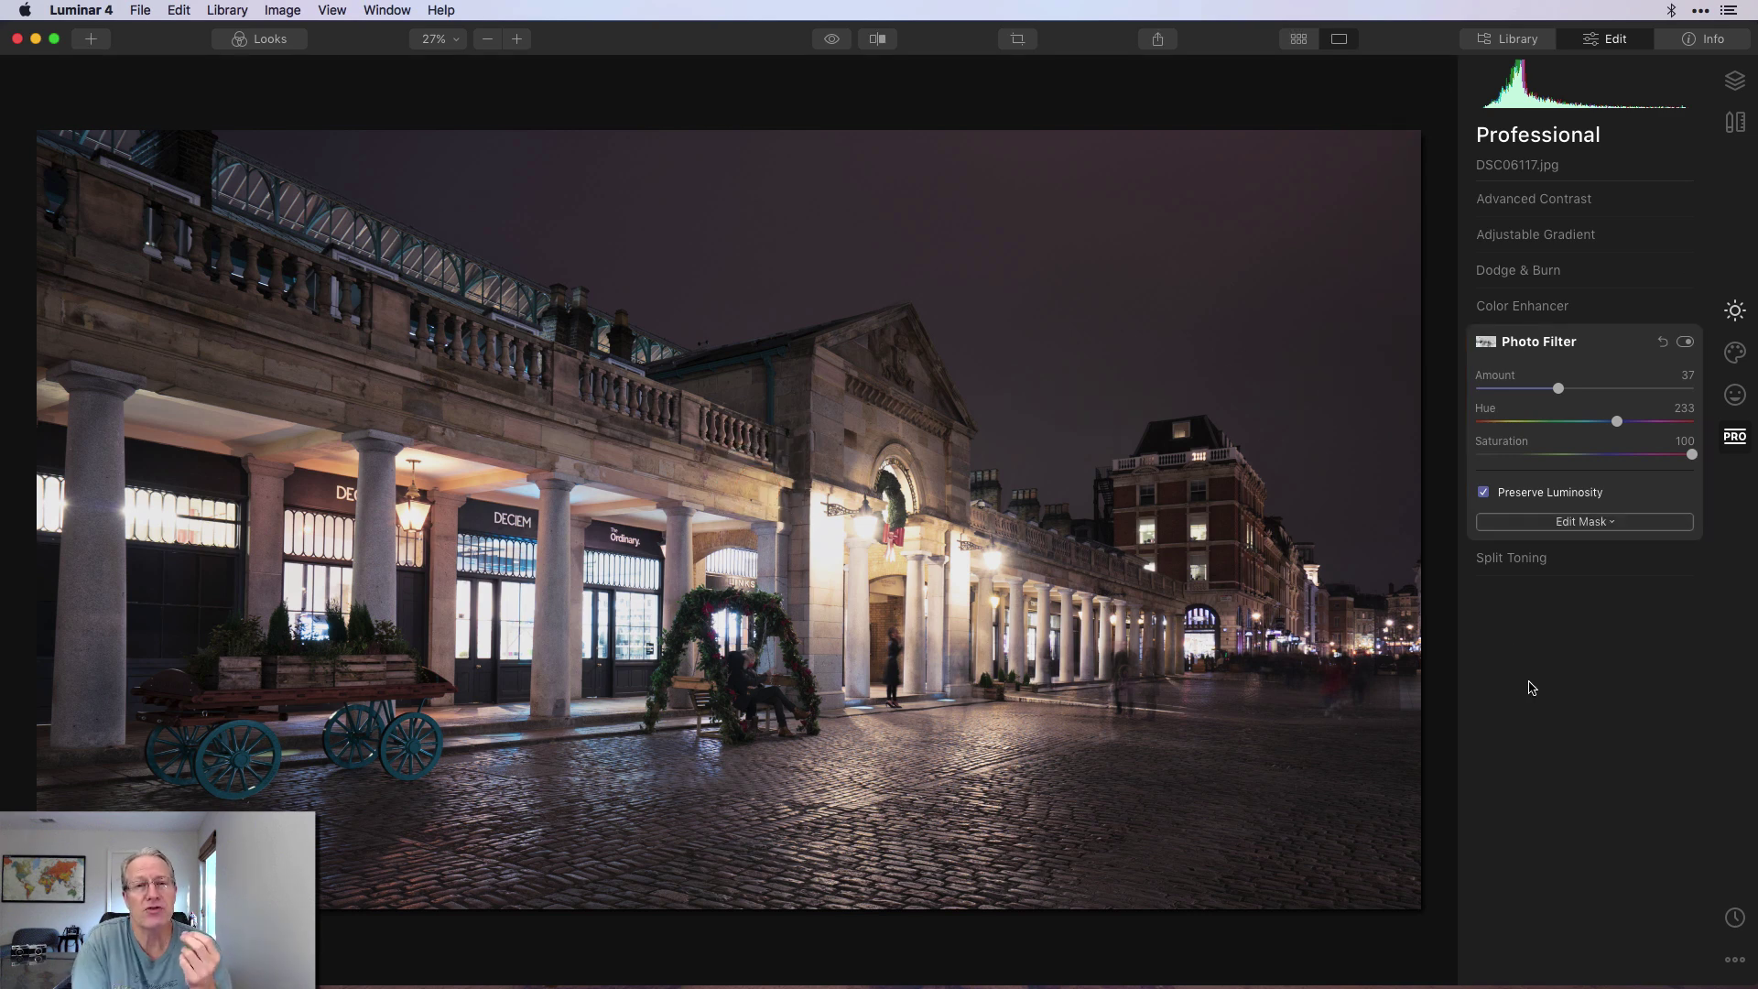